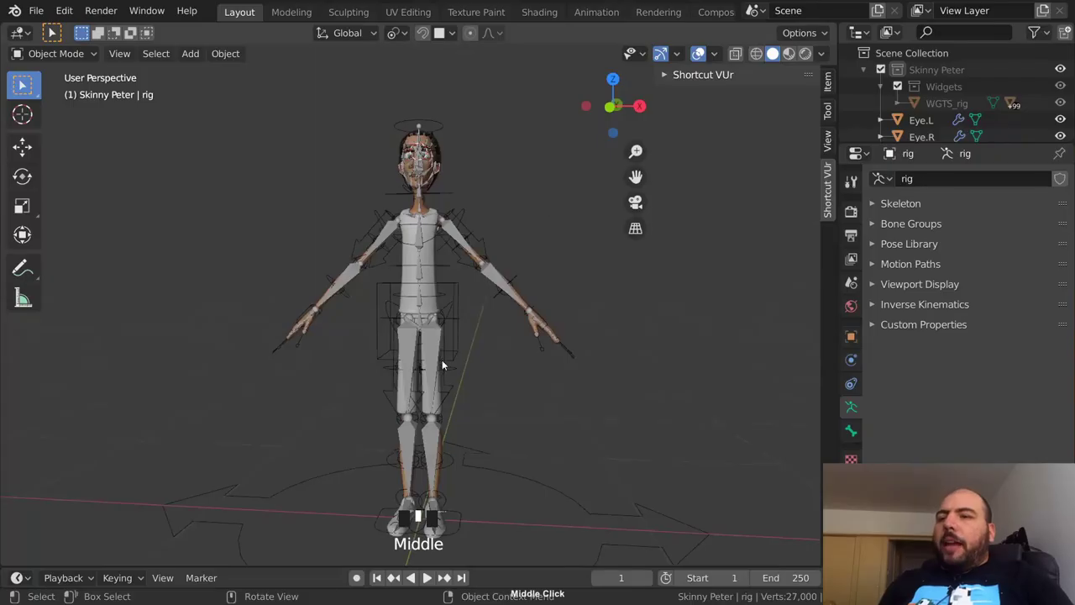
Hide the character's metarig so that only the generated rig and meshes remain in view
left_click(439, 346)
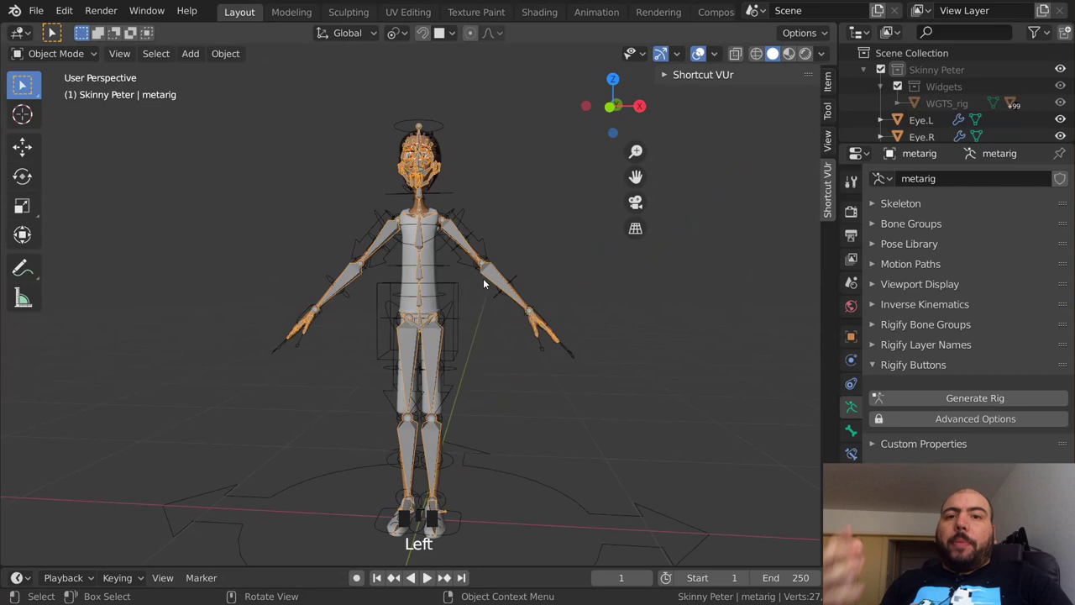
middle_click_drag(484, 286, 439, 329)
key("h")
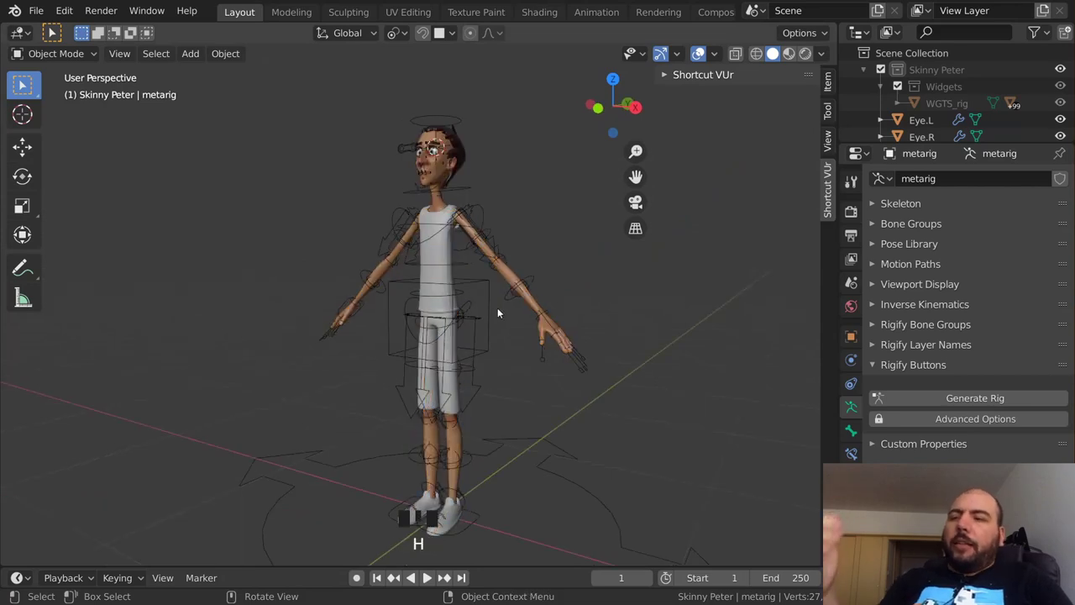
Select all of the character's meshes together with the generated rig as the active object, and bring up the parenting options
left_click(488, 314)
middle_click_drag(403, 293, 453, 290)
middle_click_drag(454, 290, 429, 357, "ctrl")
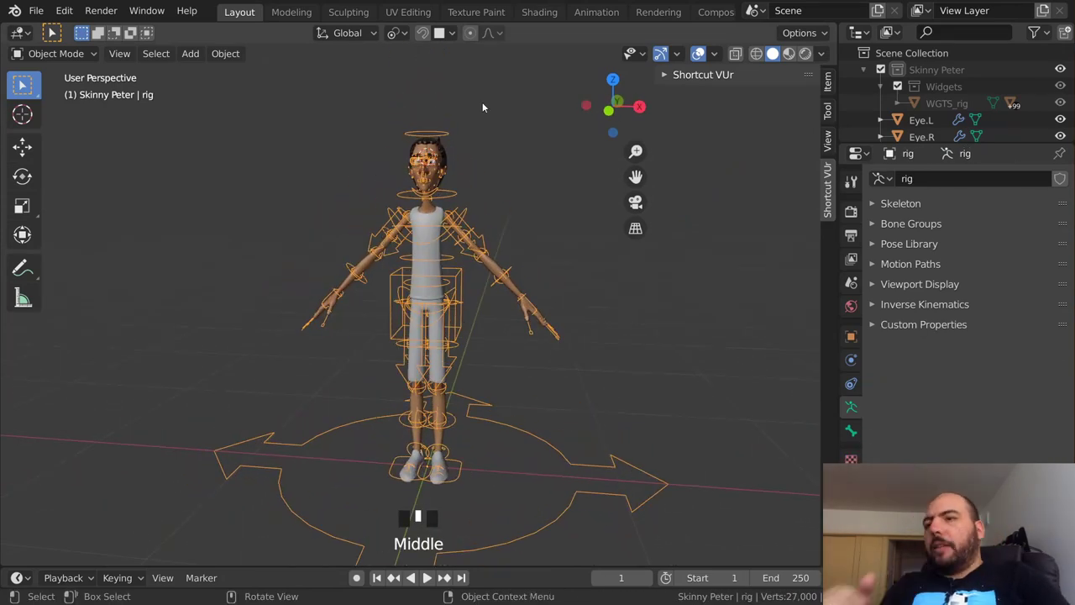
left_click_drag(482, 102, 293, 463)
middle_click_drag(481, 273, 403, 269)
left_click(599, 410, "shift")
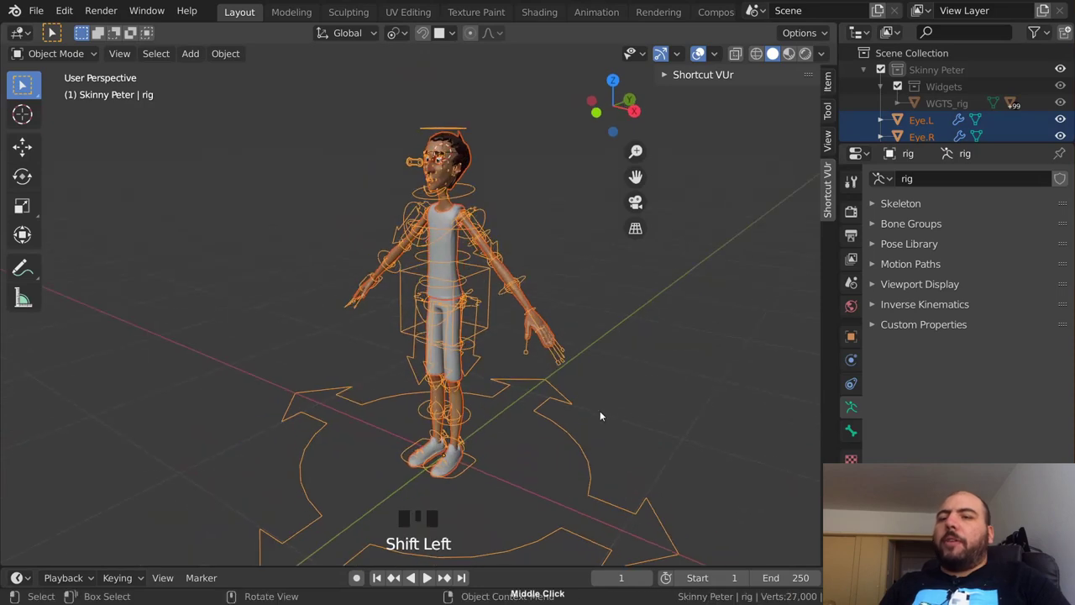
left_click(540, 424, "shift")
left_click(541, 435, "shift")
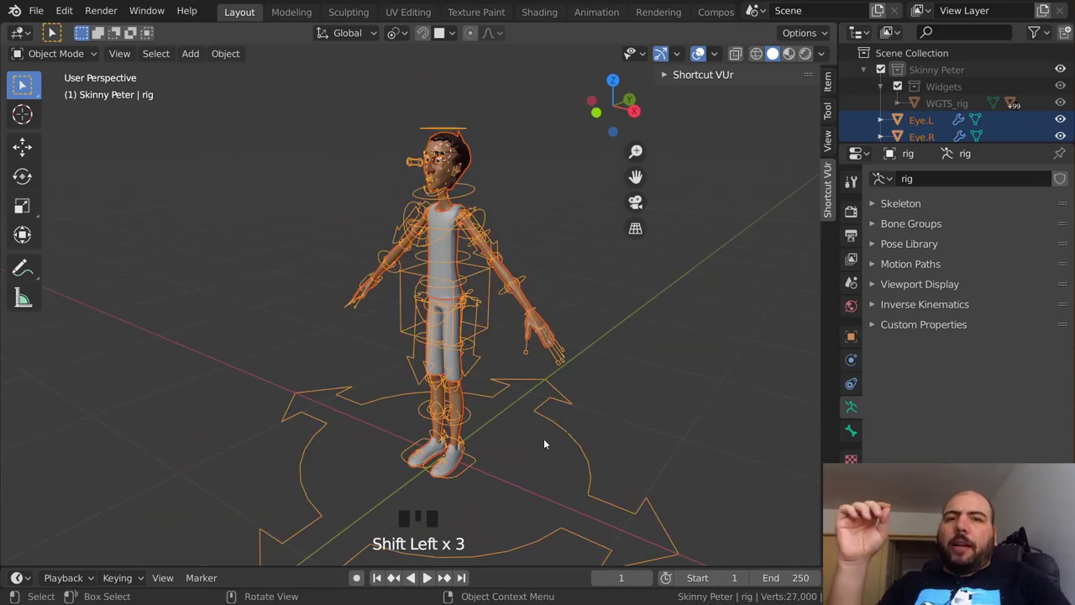
key("ctrl+p")
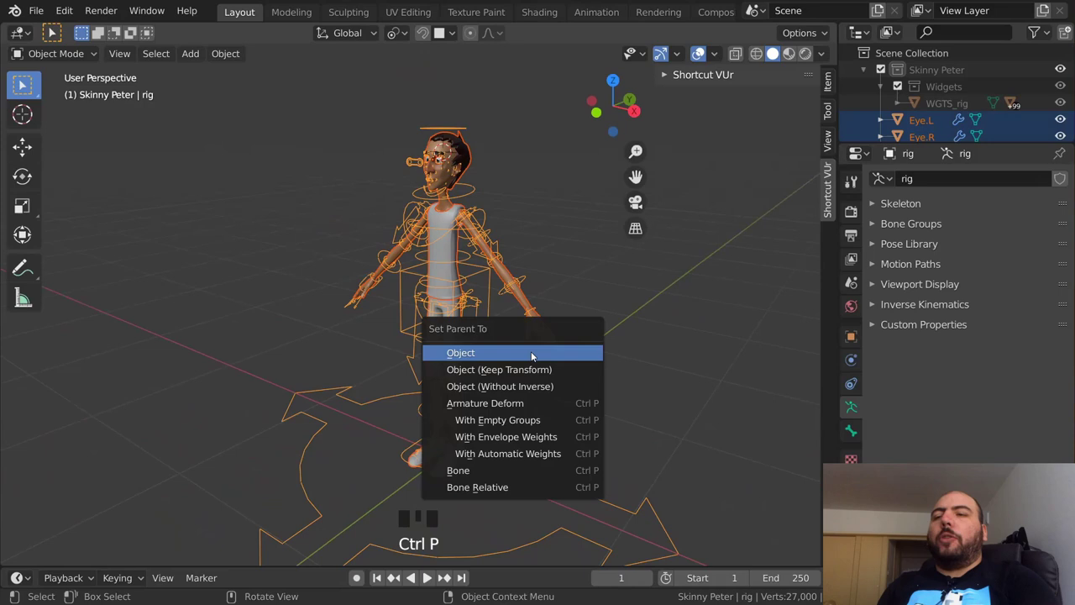
key("ctrl+p")
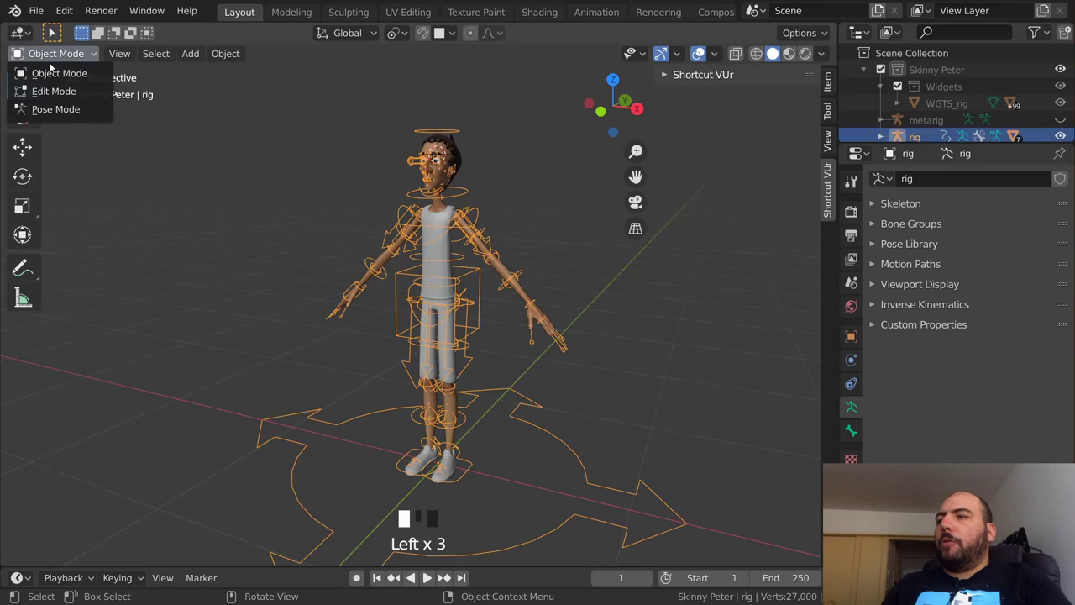
Switch the generated rig to Pose Mode and hide the viewport gizmos and the sidebar
left_click(55, 109)
middle_click_drag(487, 288, 491, 337)
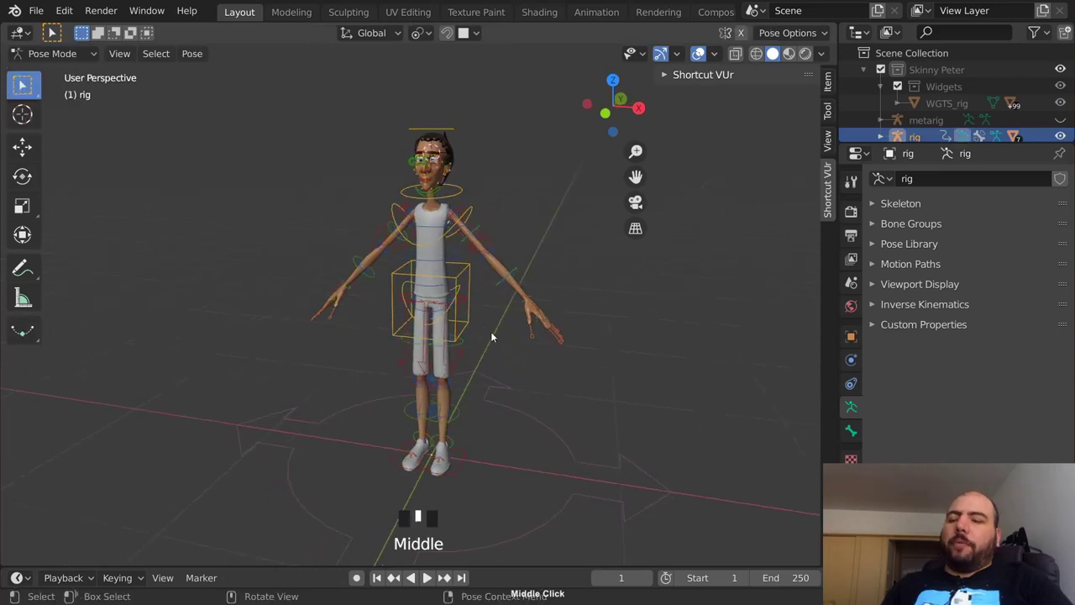
left_click(660, 54)
key("n")
middle_click_drag(556, 220, 556, 250)
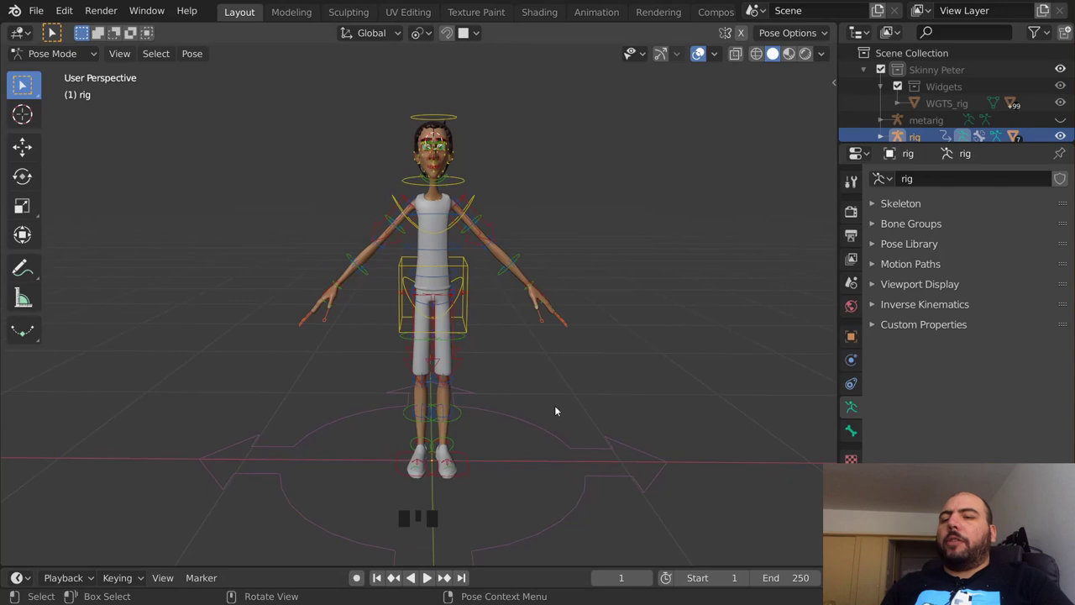
middle_click_drag(566, 356, 614, 288)
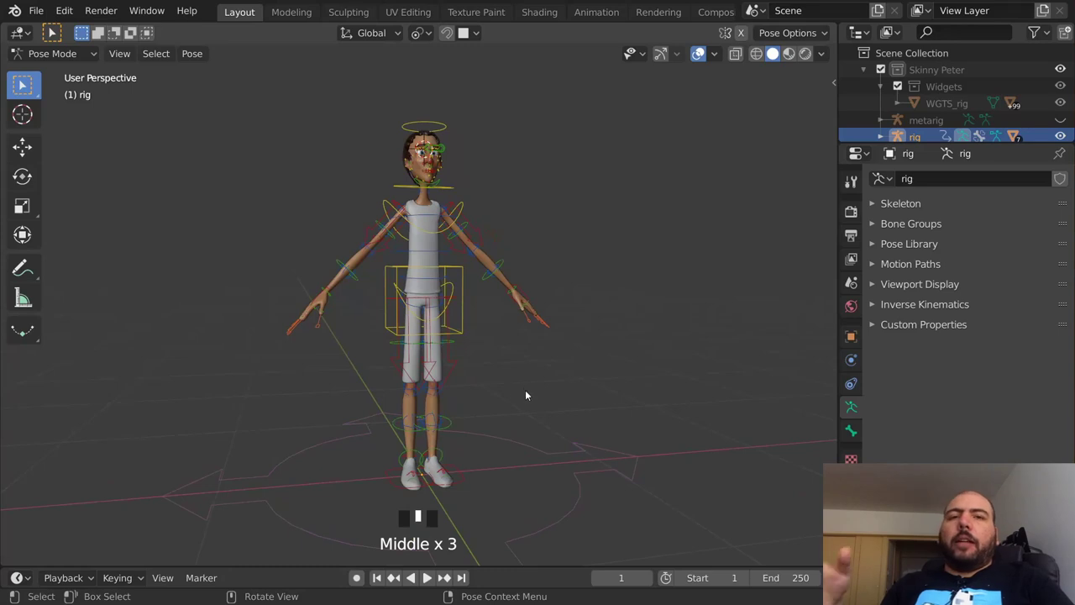
middle_click_drag(497, 459, 492, 374)
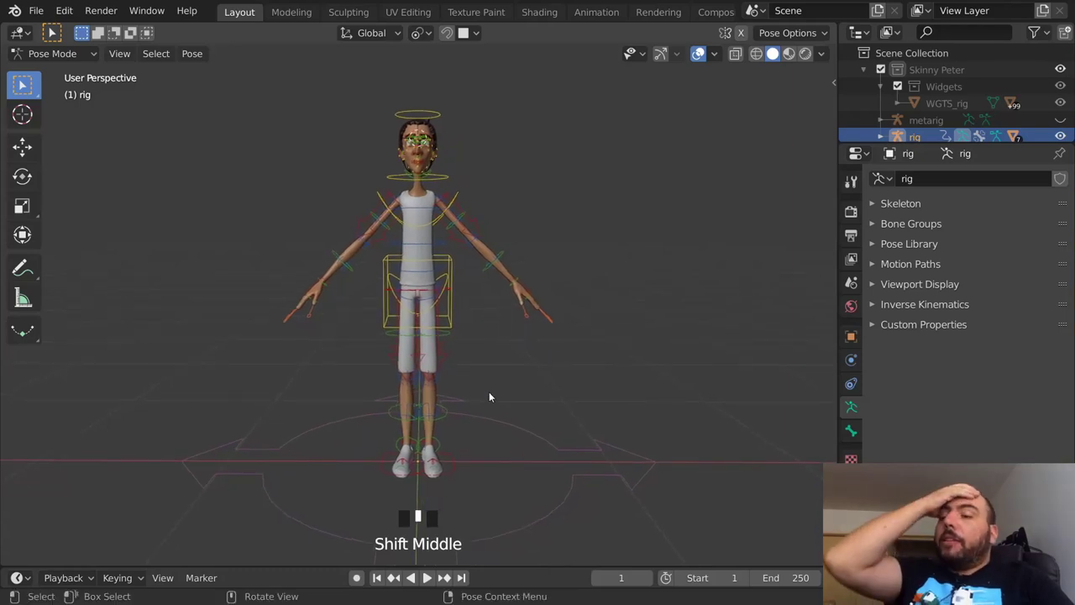
Move the left hand IK control in front view to lower the arm beside the body, and rotate the hand
left_click(487, 384)
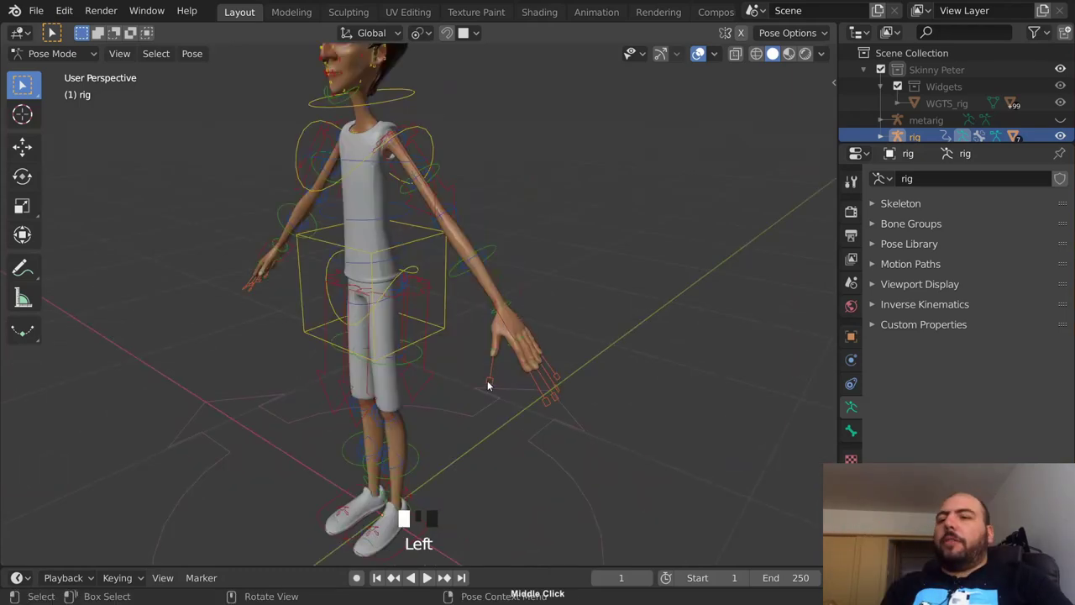
left_click(541, 351)
middle_click_drag(541, 351, 578, 337)
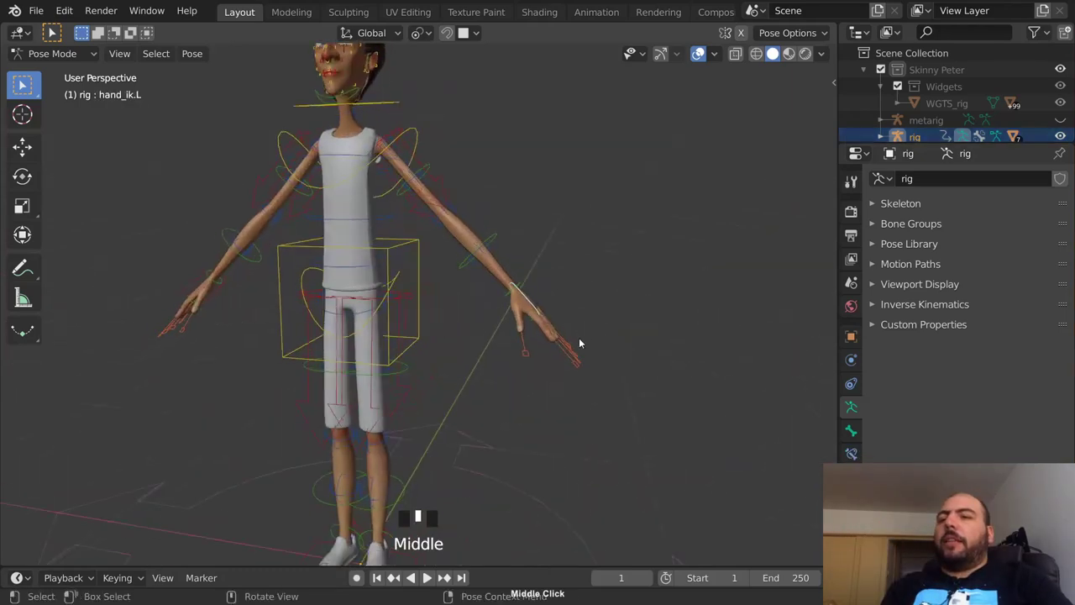
key("KP_1")
key("g")
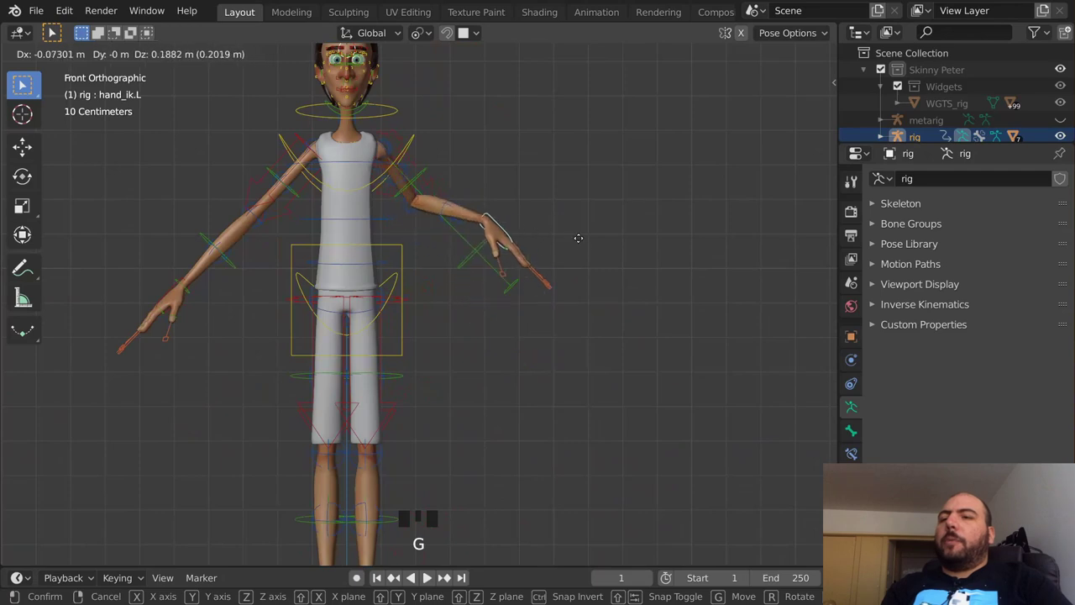
key("r")
key("r")
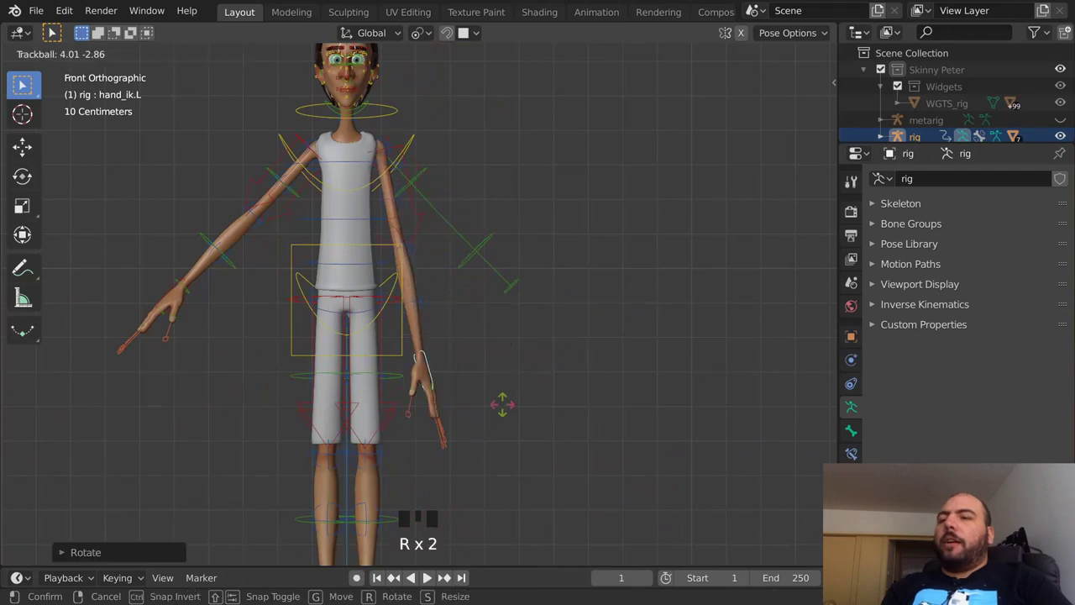
left_click(492, 400)
Scale and rotate the left little finger's master control to curl the finger and splay it outward
key("KP_3")
middle_click_drag(462, 433, 528, 380, "ctrl")
left_click_drag(529, 379, 470, 412)
key("s")
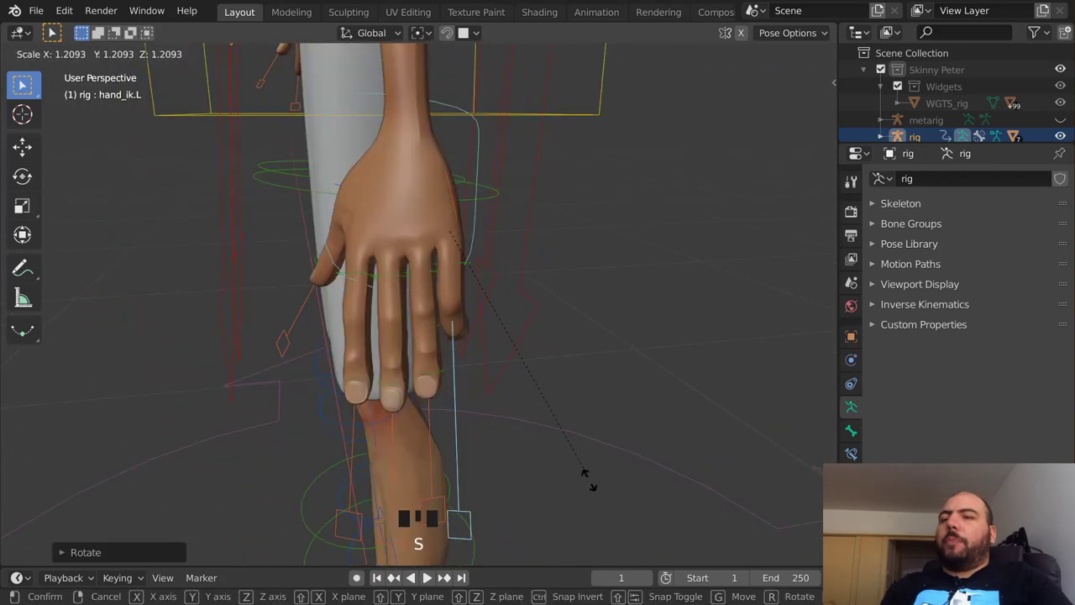
left_click(594, 481)
key("r")
key("r")
left_click(595, 480)
key("r")
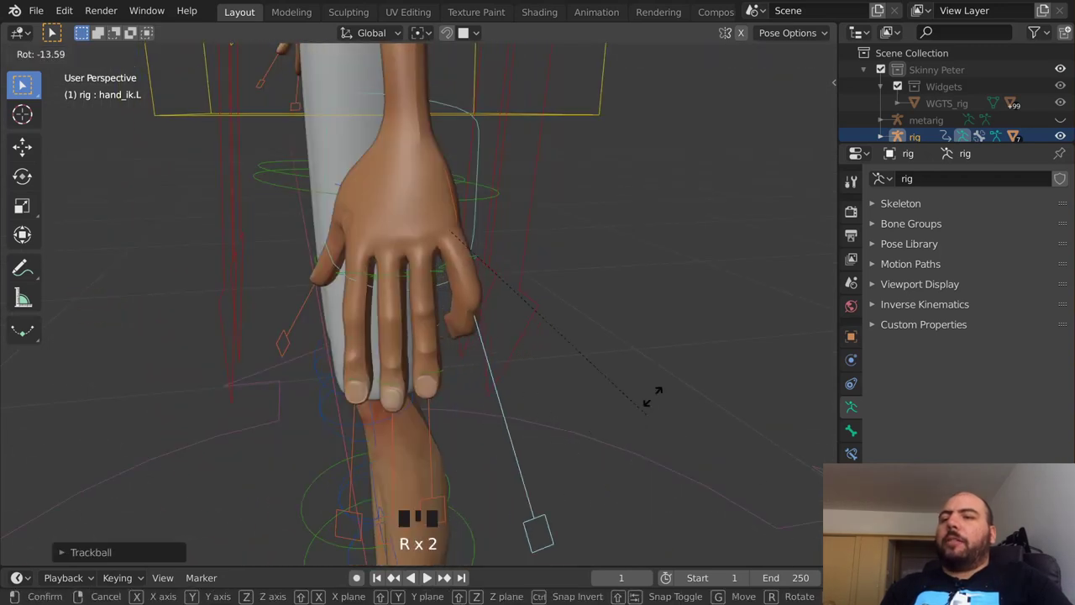
left_click(667, 377)
Scale the left ring finger's master control down to curl the finger toward the palm
left_click(431, 432)
key("s")
left_click(460, 402)
middle_click_drag(441, 365, 512, 189)
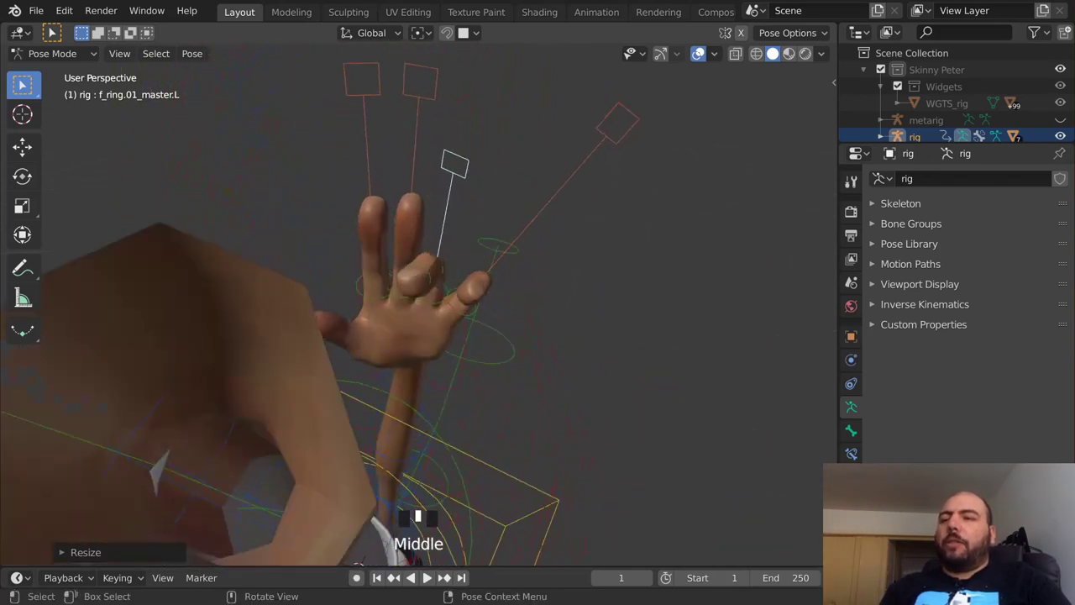
key("s")
mouse_move(636, 182)
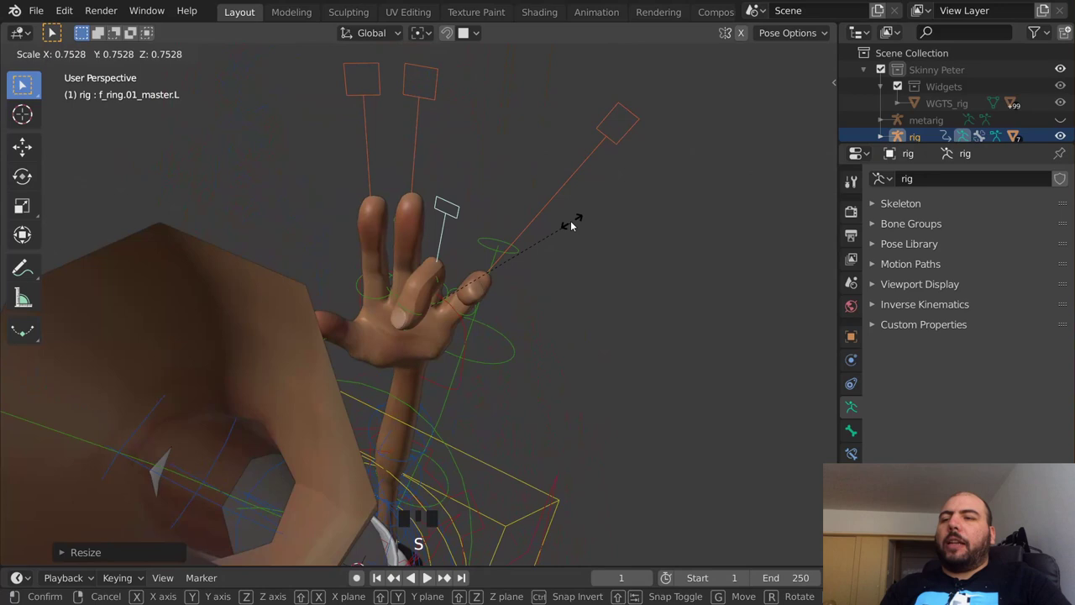
left_click(571, 220)
middle_click_drag(393, 394, 490, 277)
left_click(578, 238)
key("s")
left_click(588, 232)
Curl the left middle and index fingers by scaling down their master controls
left_click(438, 139)
middle_click_drag(438, 139, 551, 406)
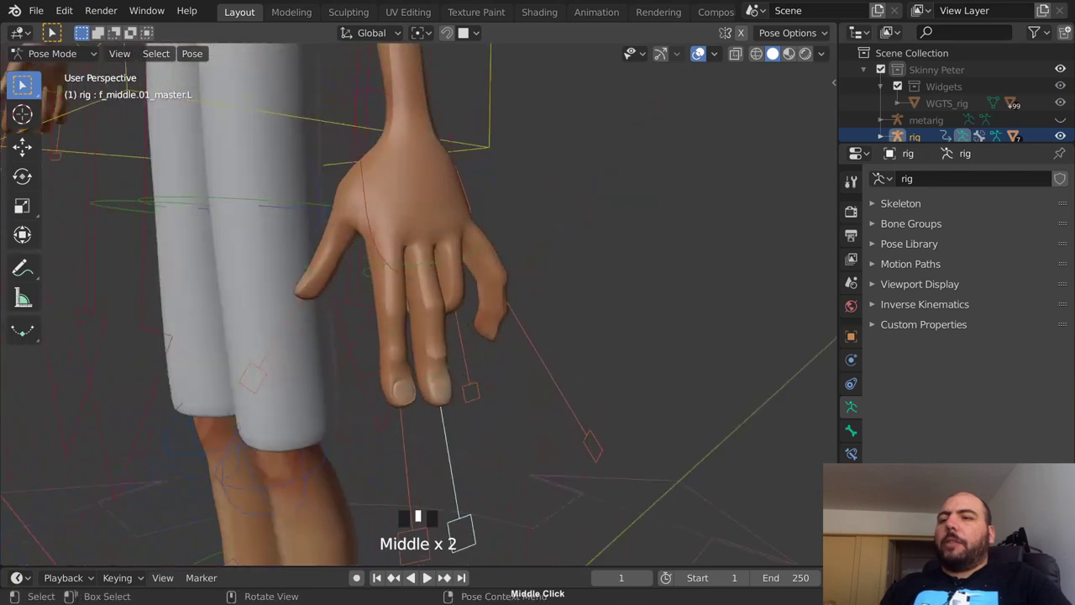
key("s")
left_click(498, 371)
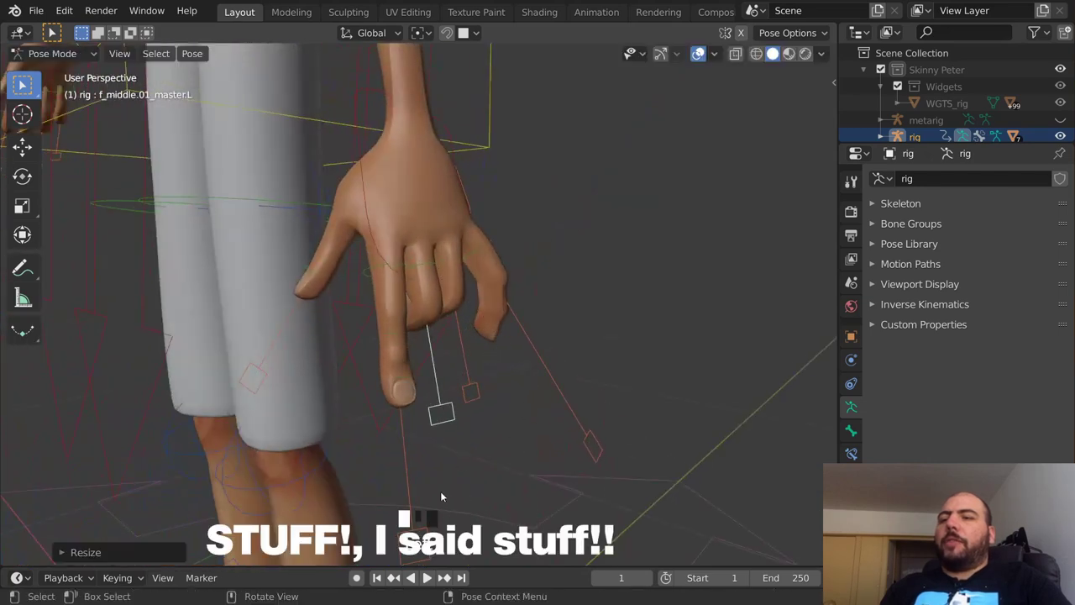
left_click(411, 502)
key("s")
left_click(415, 393)
scroll(415, 393, "down", 4)
middle_click_drag(415, 393, 413, 324)
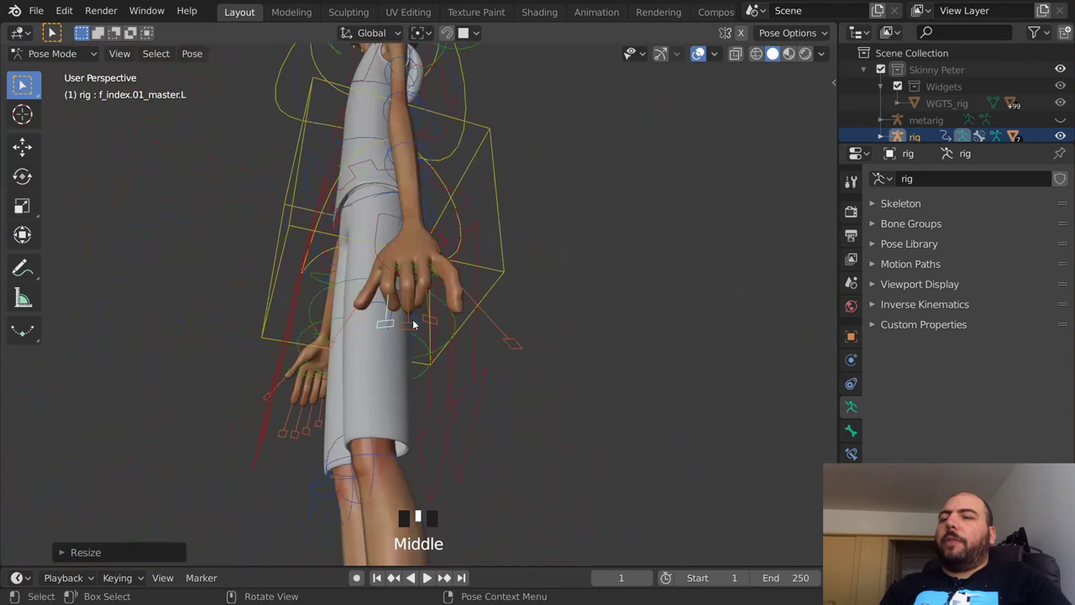
Clear the left little finger control's rotation, try scaling it again, and clear its scale
left_click(515, 351)
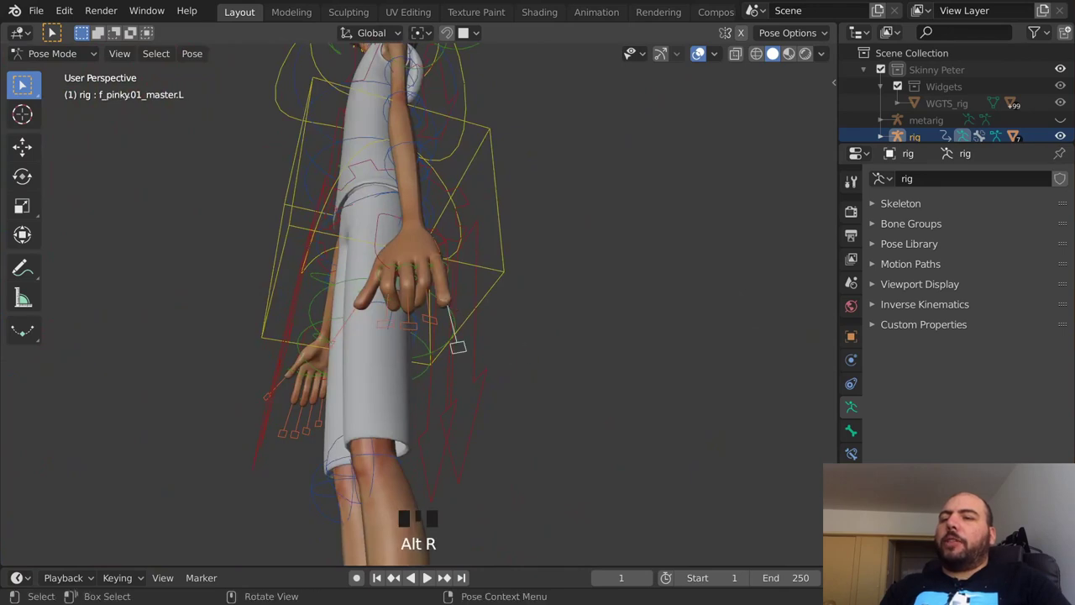
key("s")
left_click(529, 408)
middle_click_drag(529, 408, 467, 213)
left_click(516, 285)
middle_click_drag(517, 286, 513, 381)
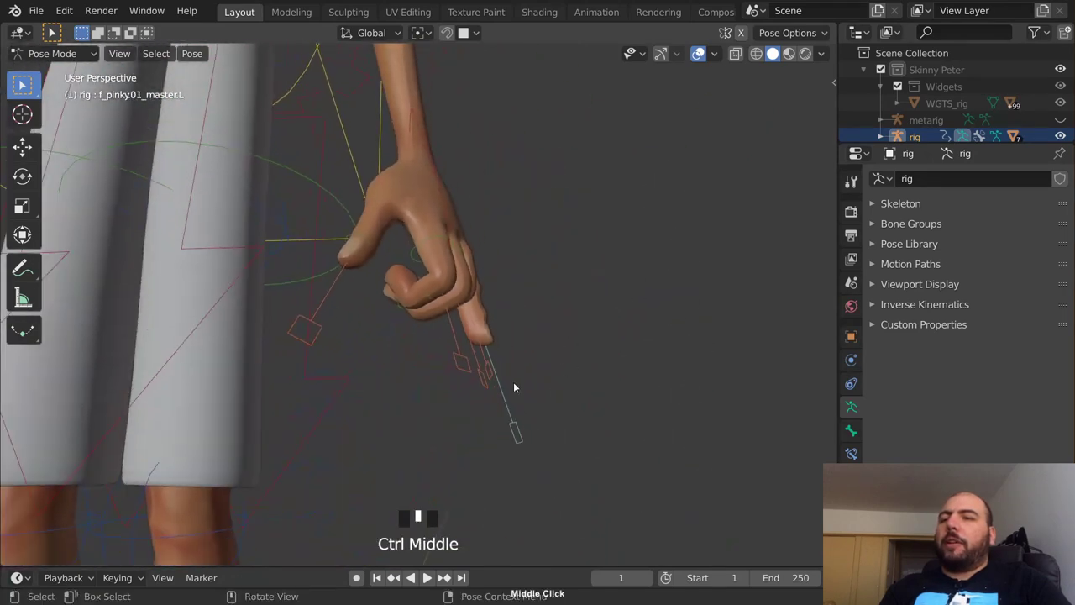
left_click(544, 415)
key("alt+s")
Move and rotate the left foot IK control in Pose Mode to lift the foot off the ground and bend the leg
middle_click_drag(457, 334, 450, 370, "shift")
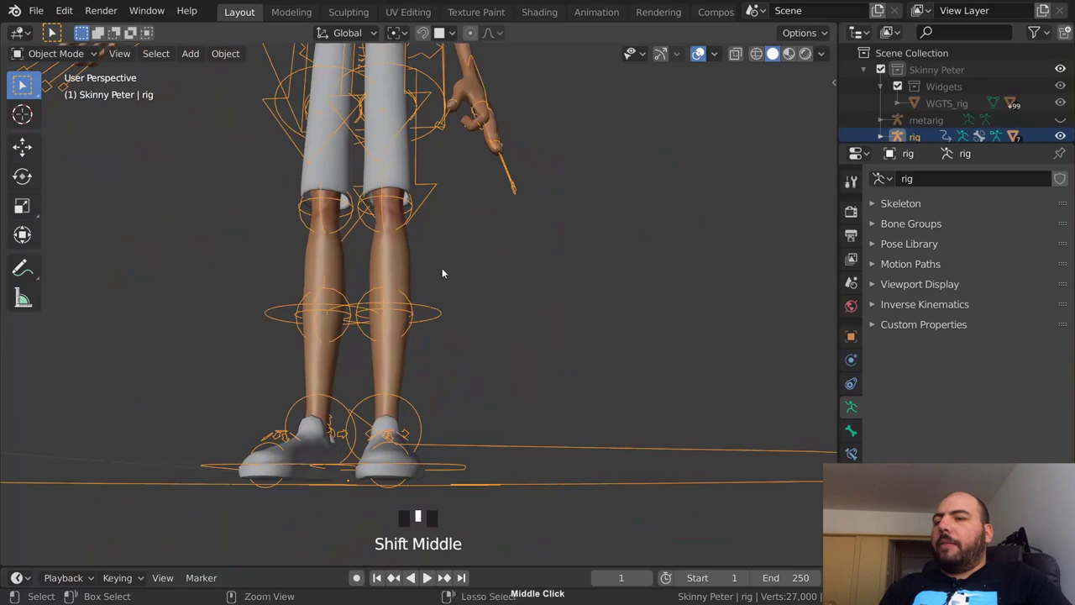
left_click(450, 458)
key("ctrl+Tab")
key("g")
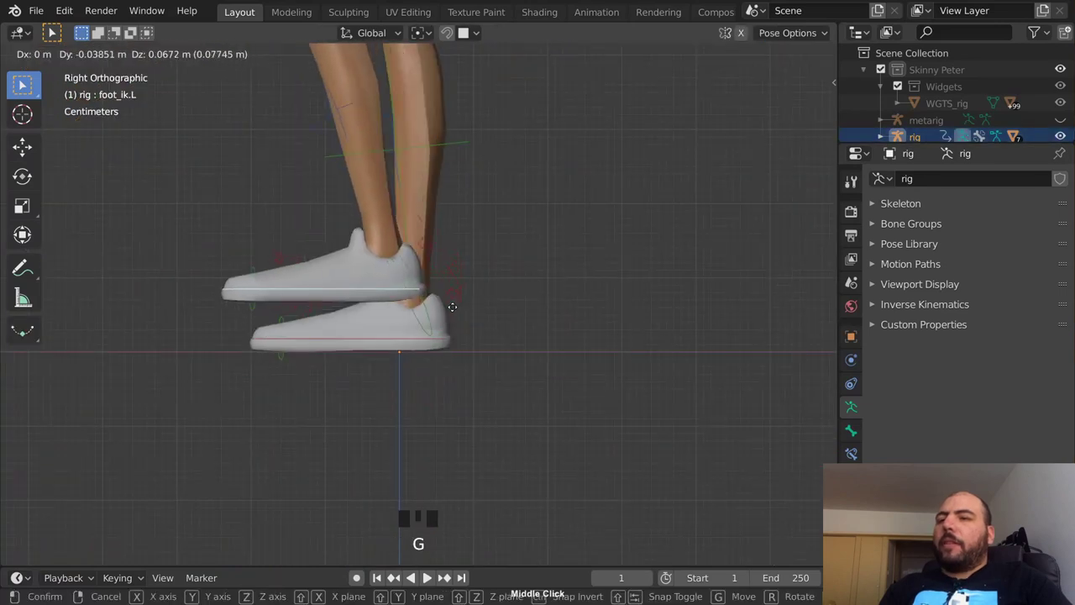
left_click(478, 263)
key("r")
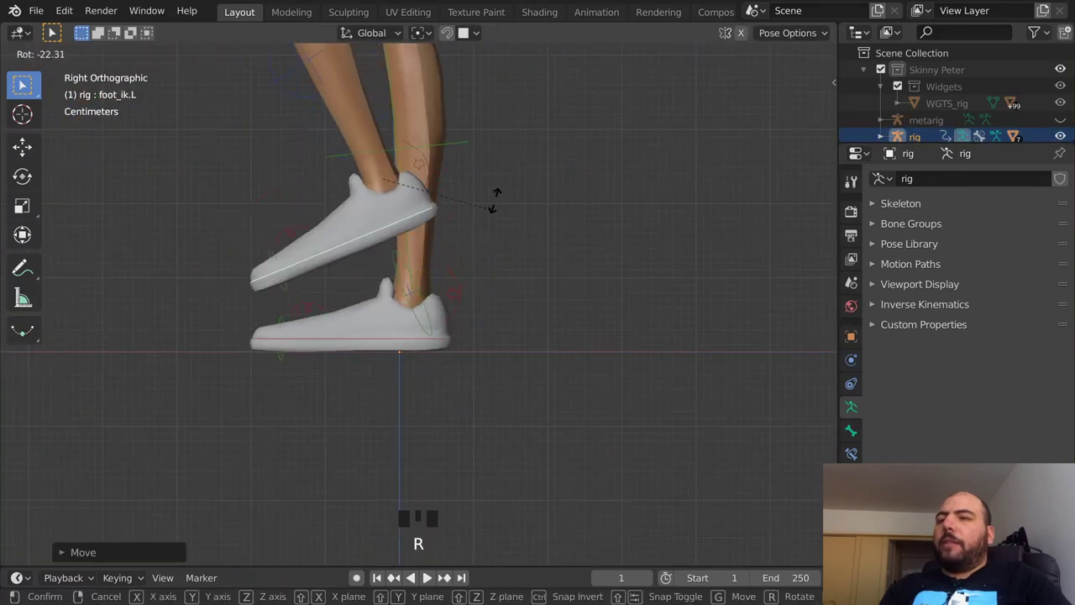
left_click(494, 172)
middle_click_drag(495, 171, 459, 425)
key("g")
left_click(538, 265)
Clear the left foot IK control's rotation and location, and return the rig's other posed bones to their rest pose
key("alt+r")
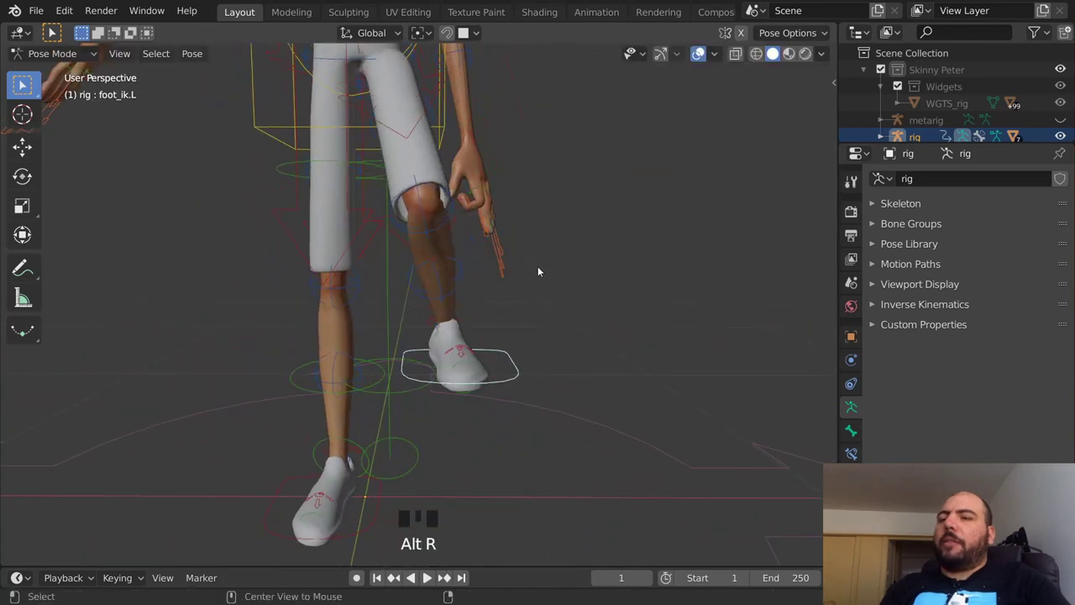
key("alt+g")
middle_click_drag(530, 283, 495, 415, "shift")
key("a")
key("a")
key("a")
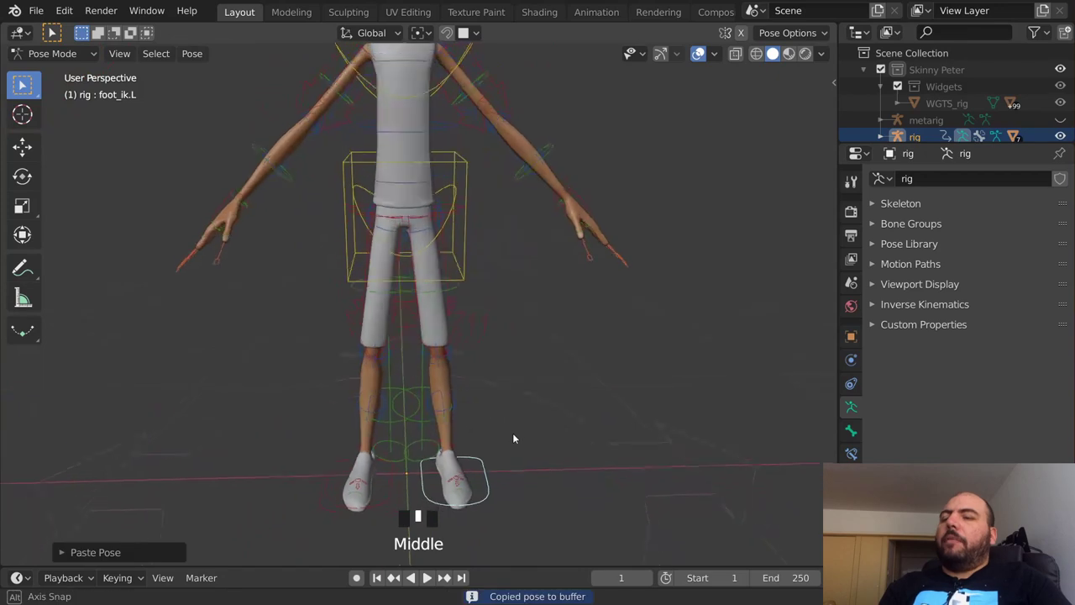
Clear the left foot IK control's rotation and location, and the right foot IK control's location
key("alt+r")
key("alt+g")
key("alt+r")
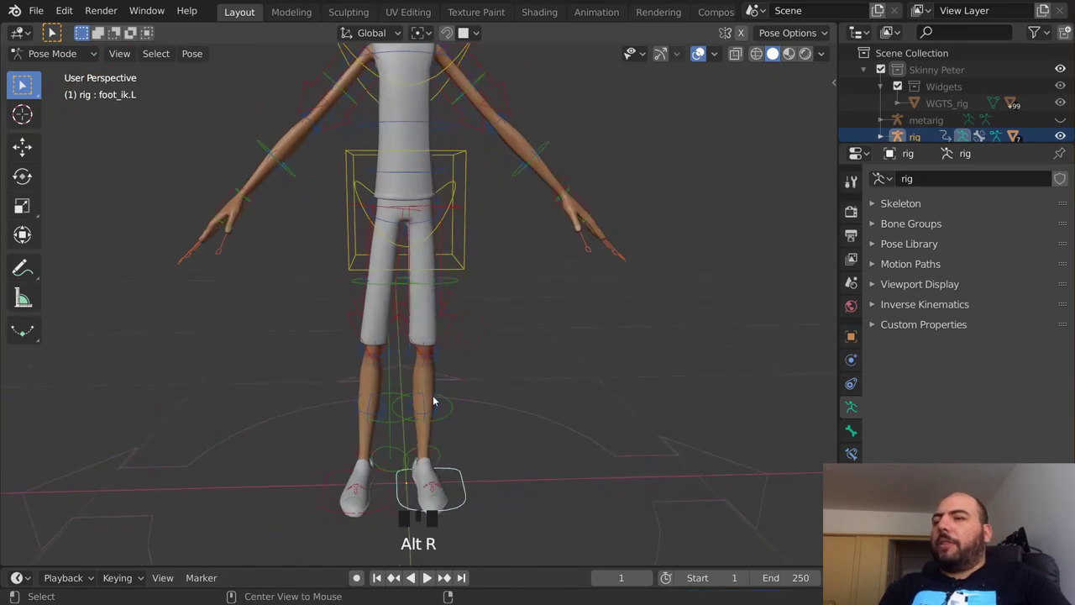
left_click(380, 513)
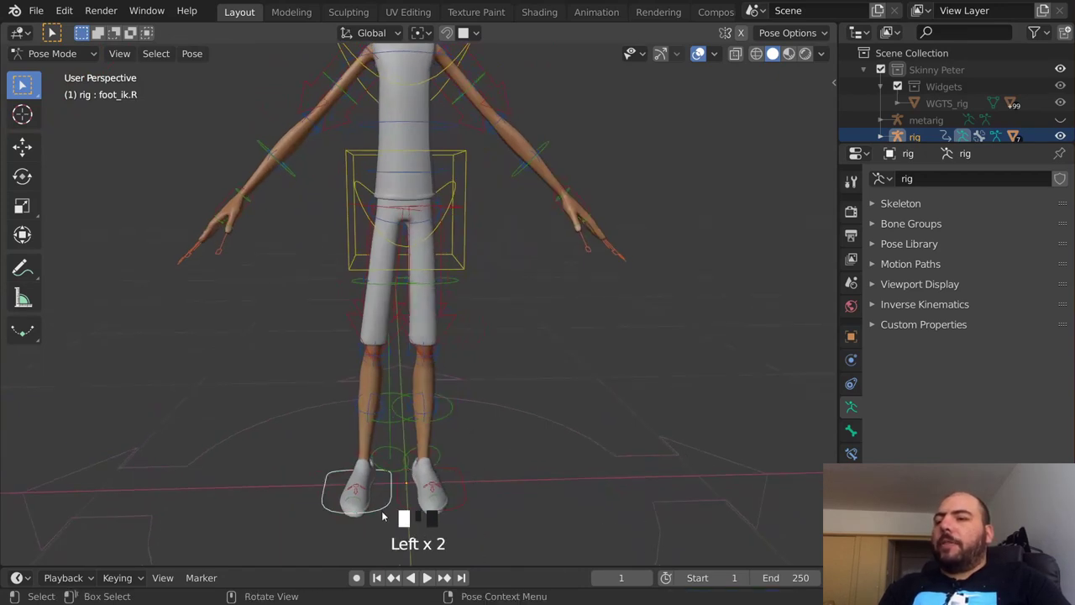
key("alt+g")
Select the left foot IK control and set the transform orientation to Local
left_click(461, 483)
middle_click_drag(460, 483, 437, 365, "shift")
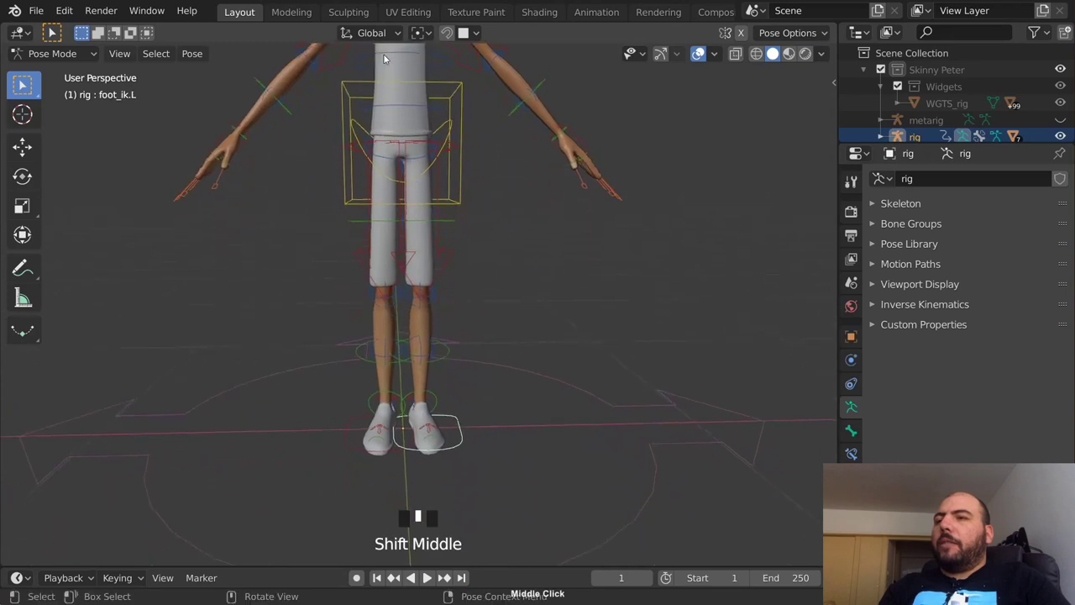
left_click(387, 34)
left_click(382, 103)
middle_click_drag(386, 126, 186, 227)
Activate the Move tool and show the viewport gizmos for the left foot IK control
left_click(23, 148)
middle_click_drag(394, 319, 450, 422)
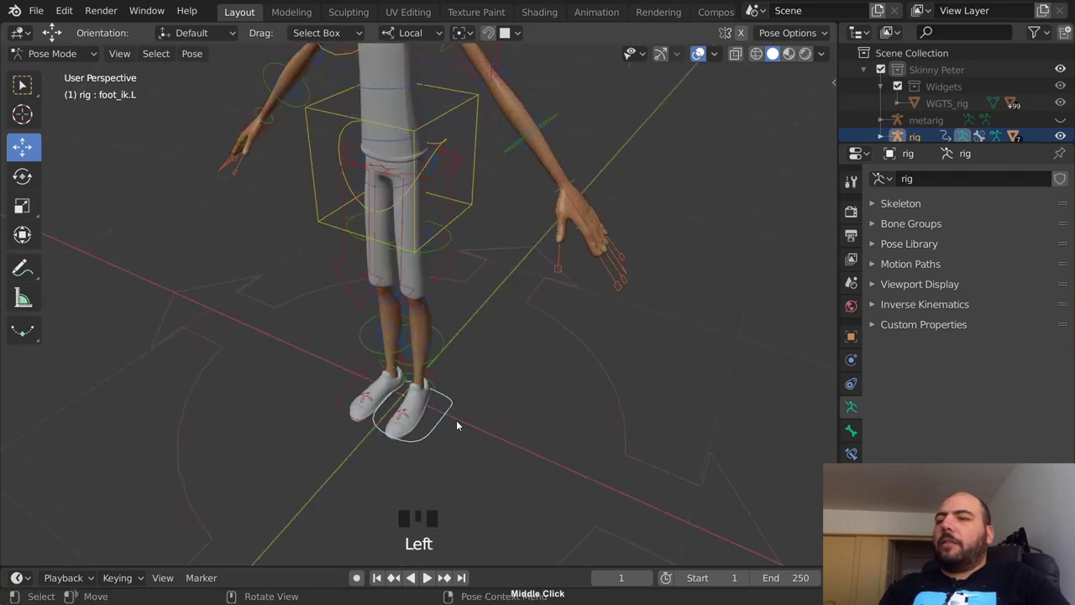
left_click(662, 53)
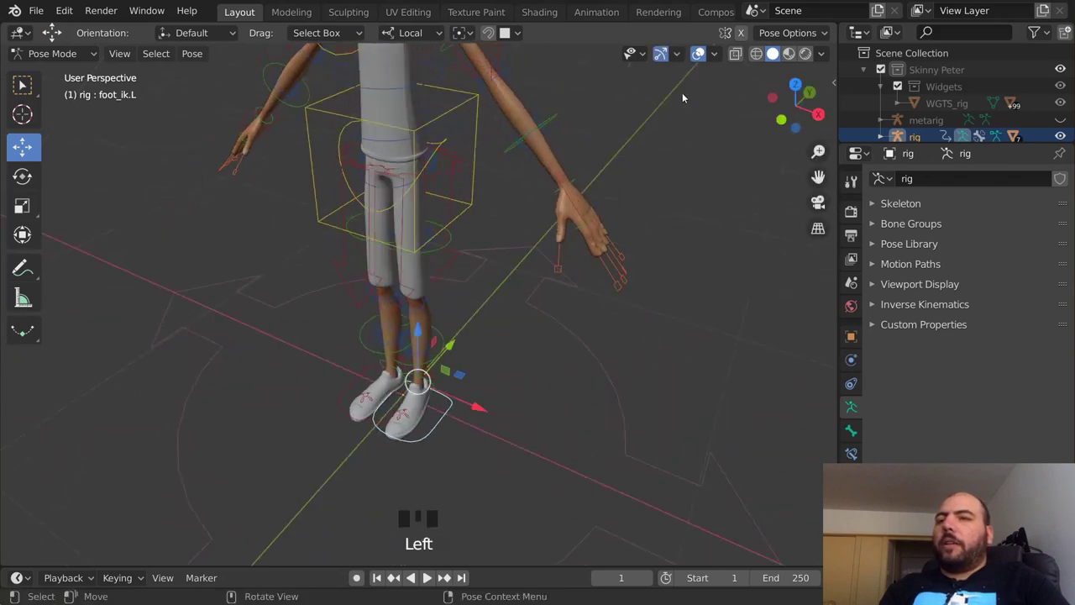
middle_click_drag(496, 278, 463, 248)
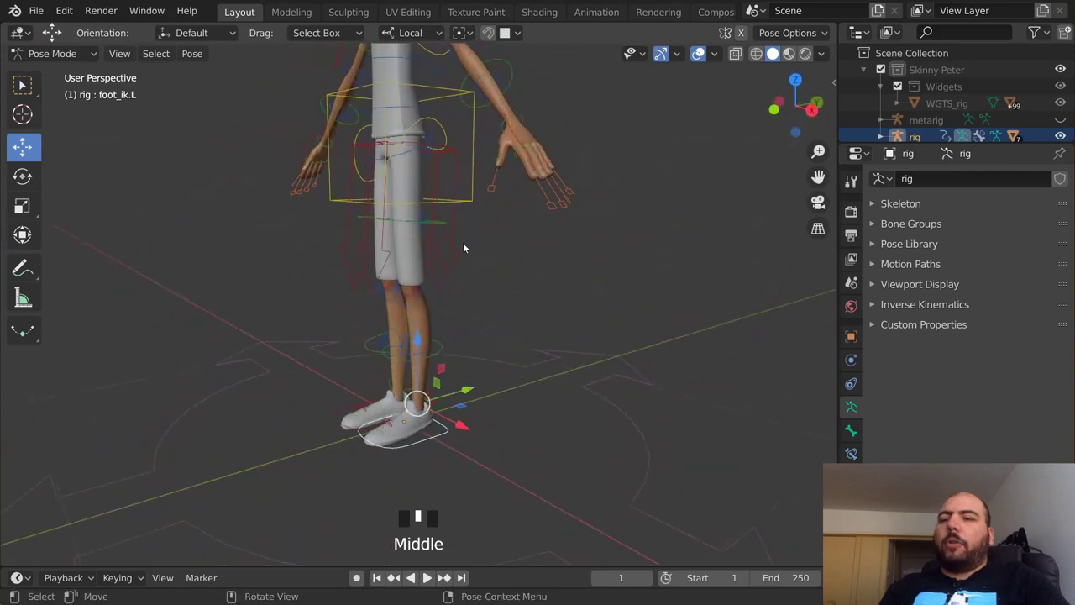
Set the transform orientation for the left foot IK control to Normal
left_click(419, 34)
left_click(413, 119)
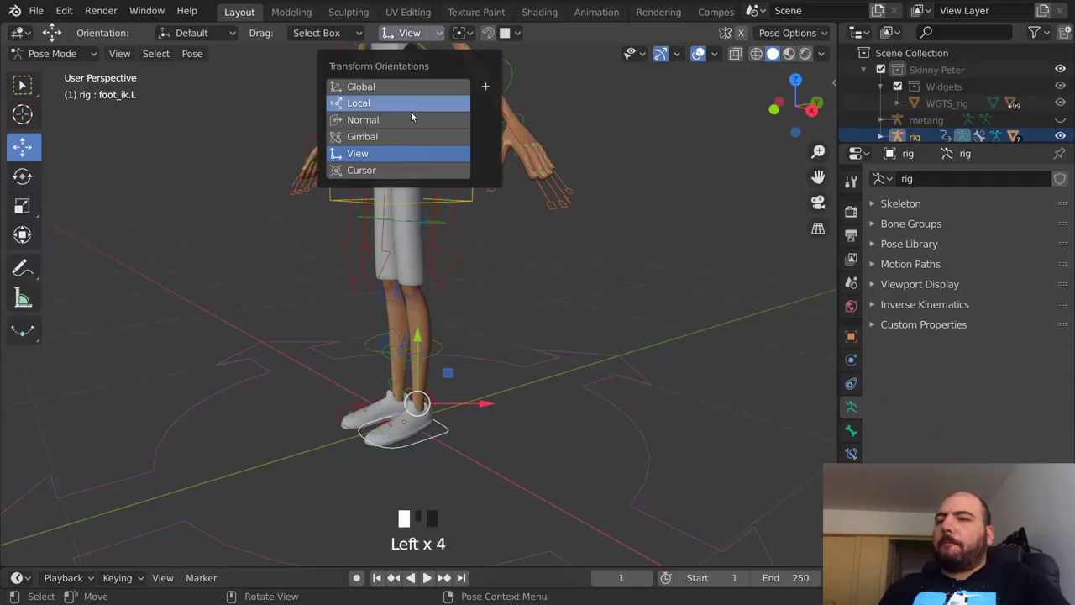
left_click(401, 124)
Slide the left foot IK control along its Y axis to about -0.19 m and 0.31 m with its transform values shown, and clear its location
middle_click_drag(470, 320, 457, 447)
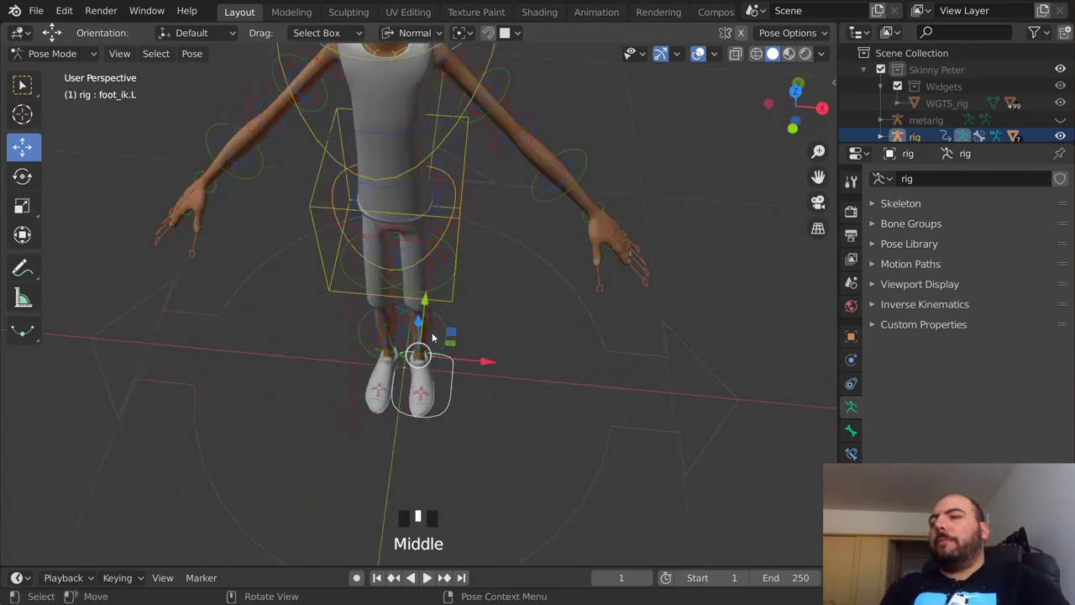
middle_click_drag(432, 332, 461, 342)
left_click_drag(461, 343, 437, 388)
key("n")
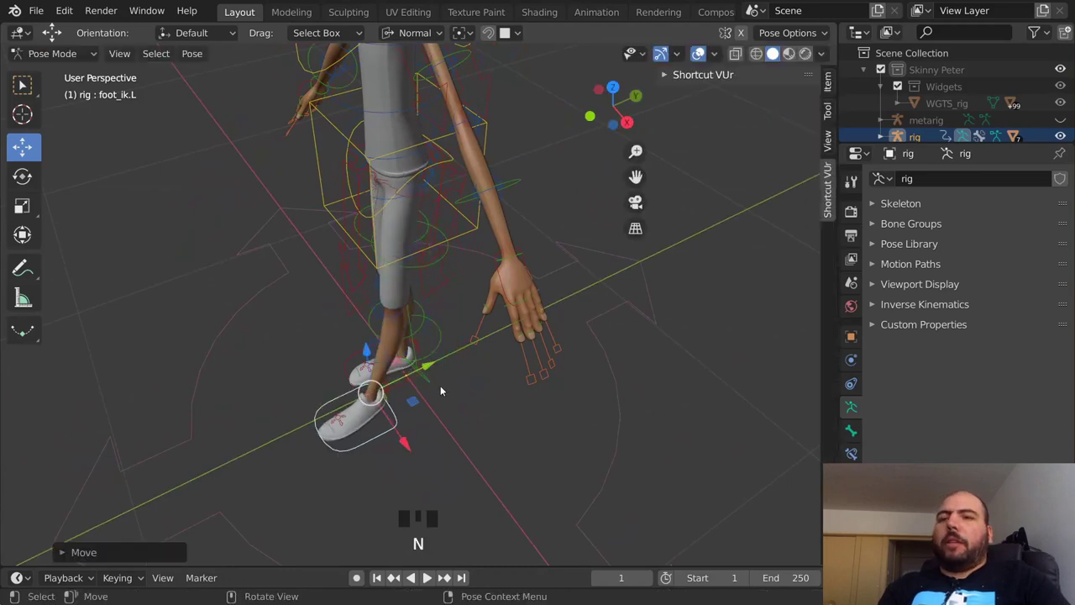
left_click(827, 81)
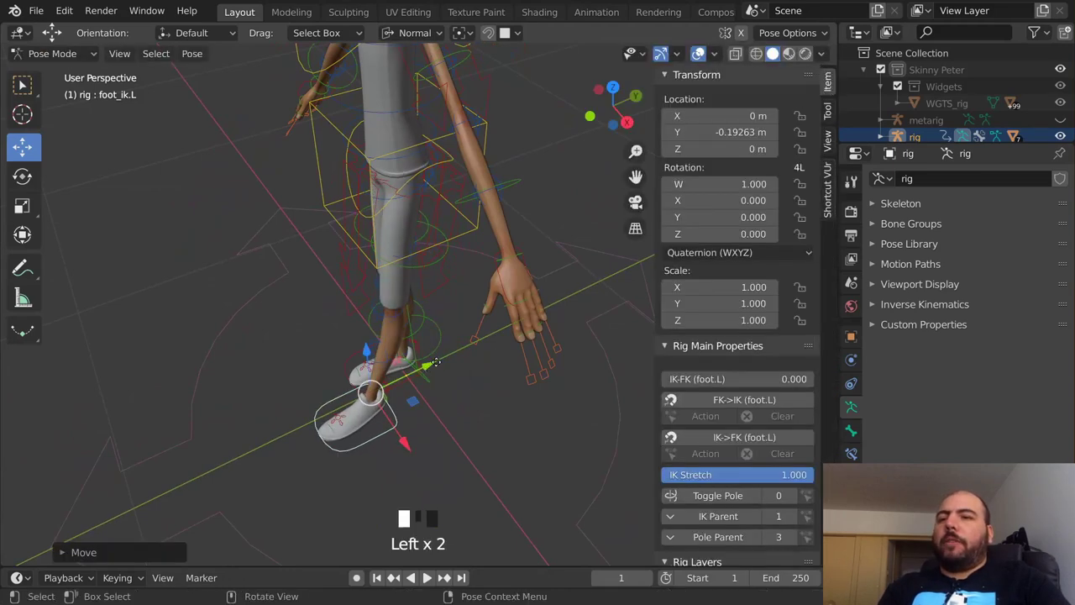
left_click_drag(436, 363, 564, 362)
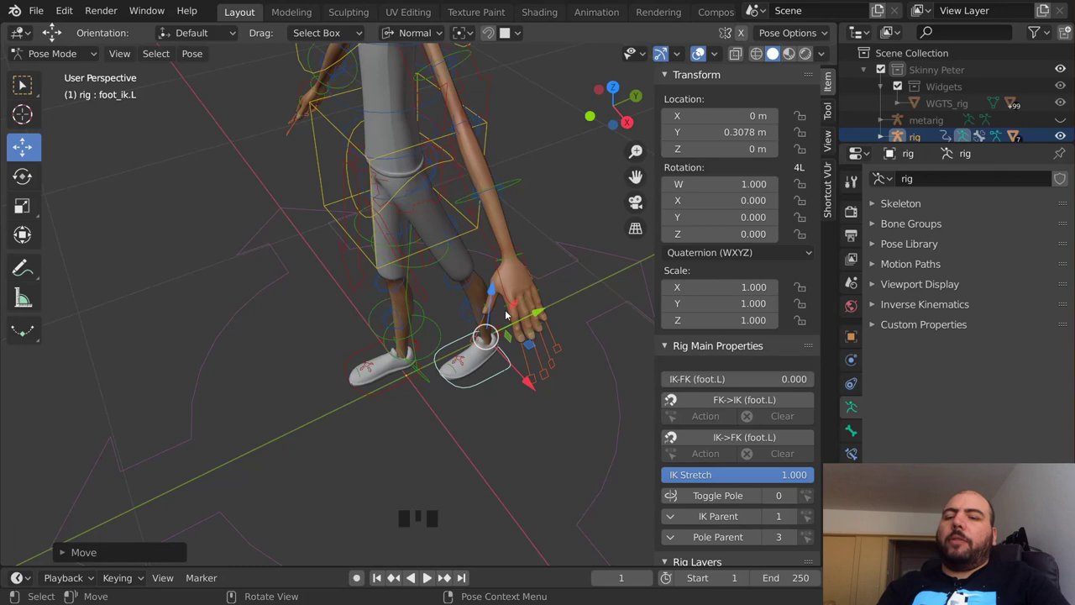
key("alt+g")
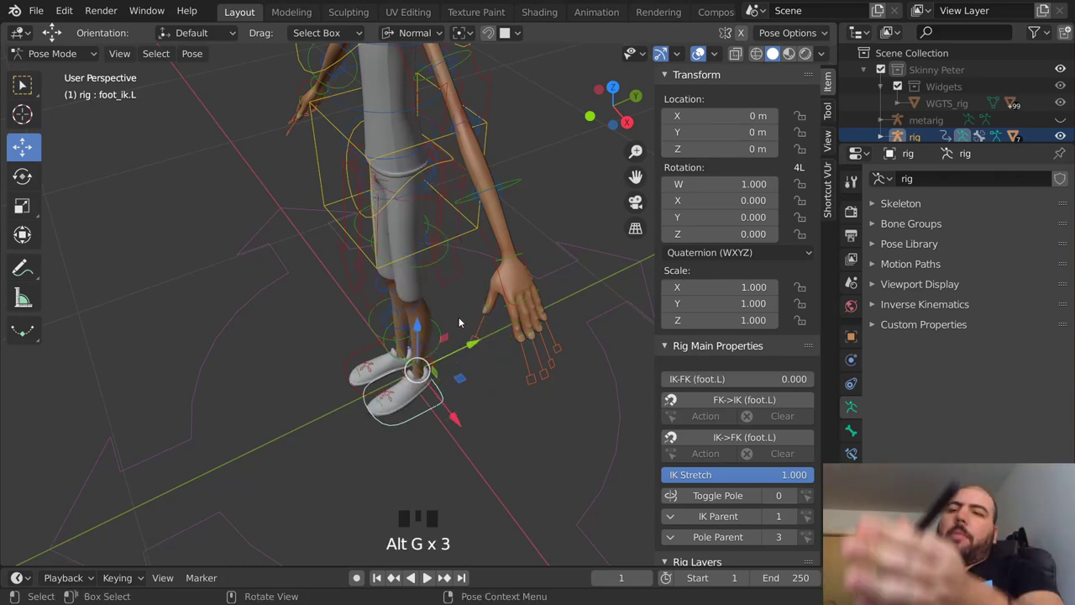
Select the head control above the hair and try a free trackball rotation of the head in front view
middle_click_drag(540, 269, 540, 290, "ctrl")
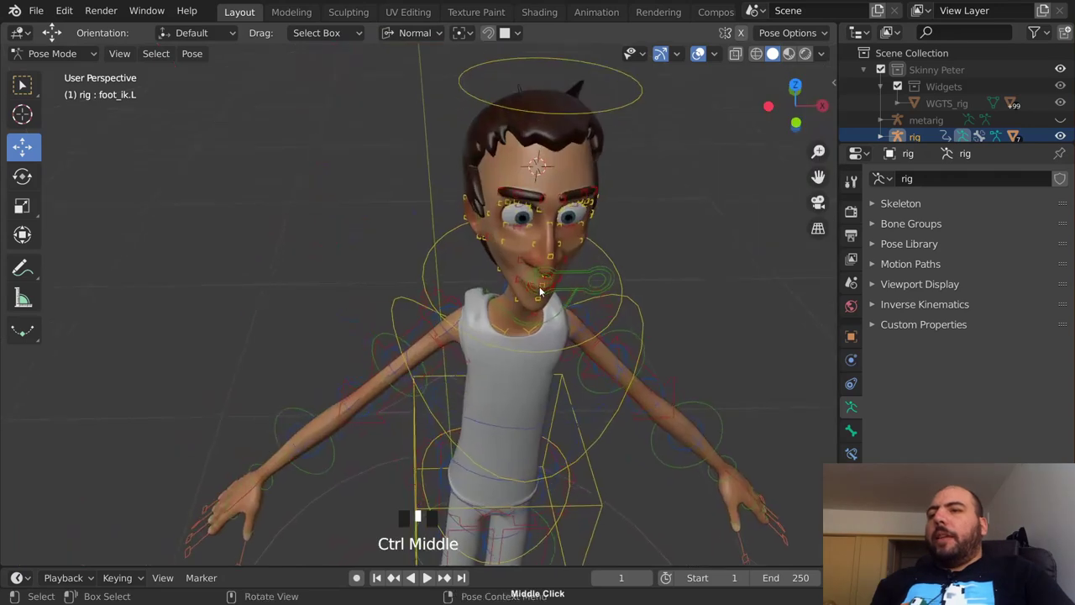
key("KP_1")
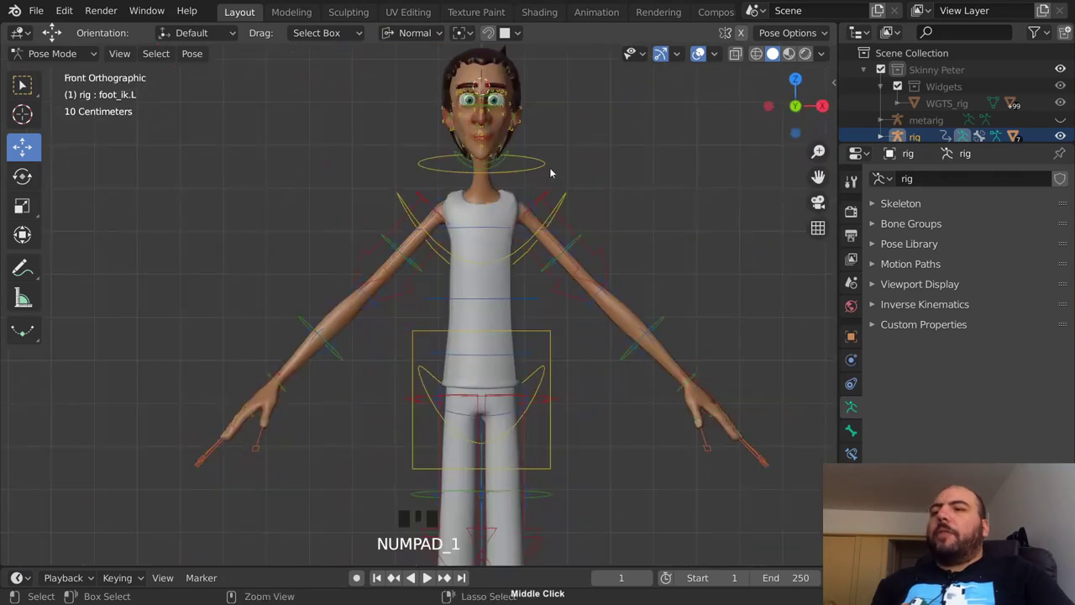
middle_click_drag(546, 221, 538, 185, "ctrl")
middle_click_drag(537, 184, 463, 446, "shift")
middle_click_drag(502, 370, 509, 315, "ctrl")
middle_click_drag(541, 301, 495, 332, "shift")
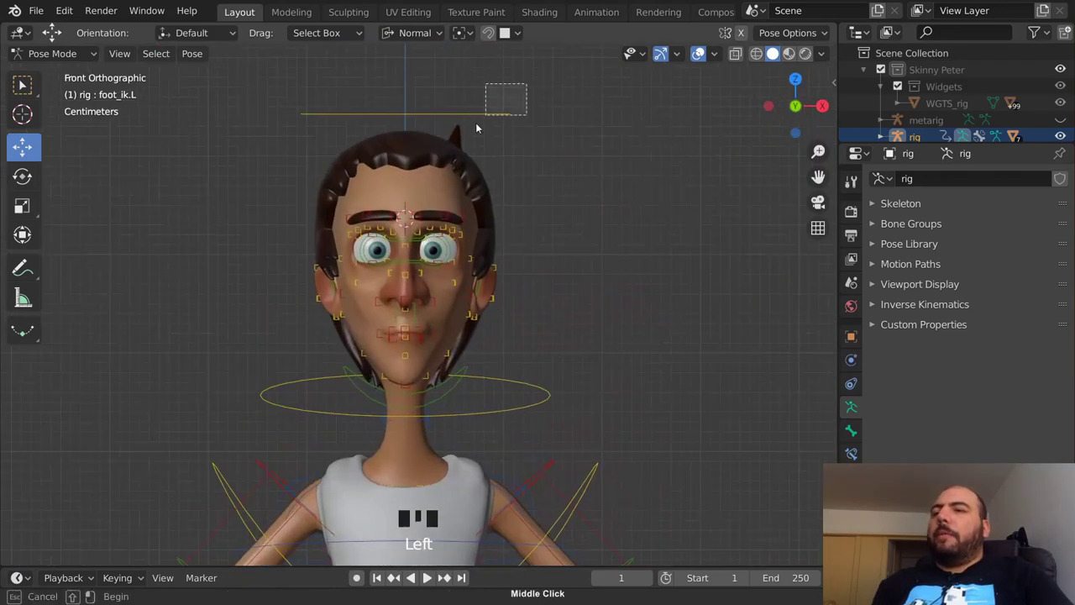
key("r")
key("r")
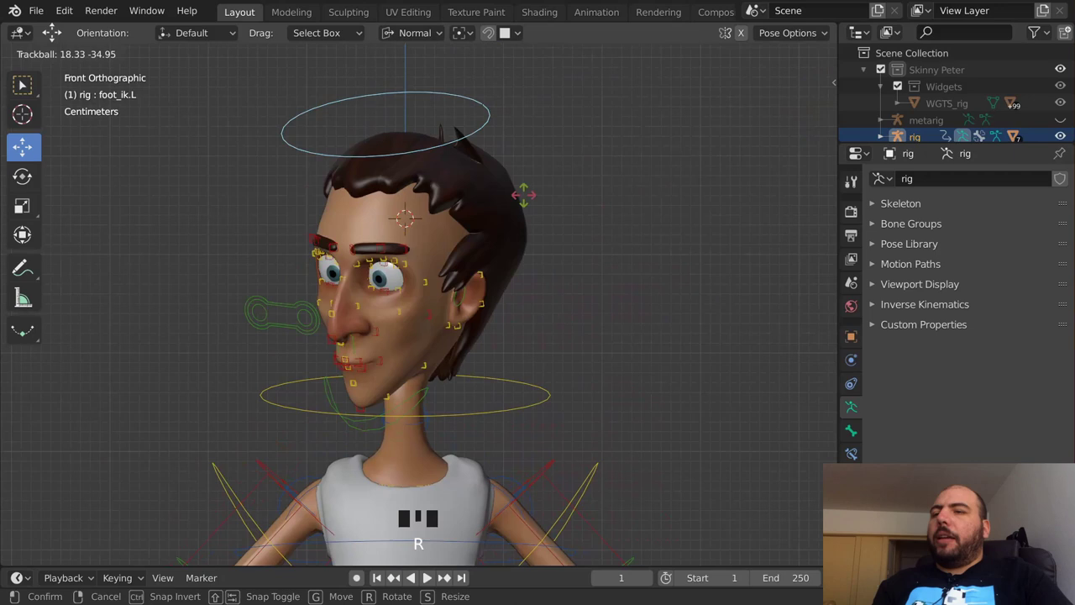
key("Escape")
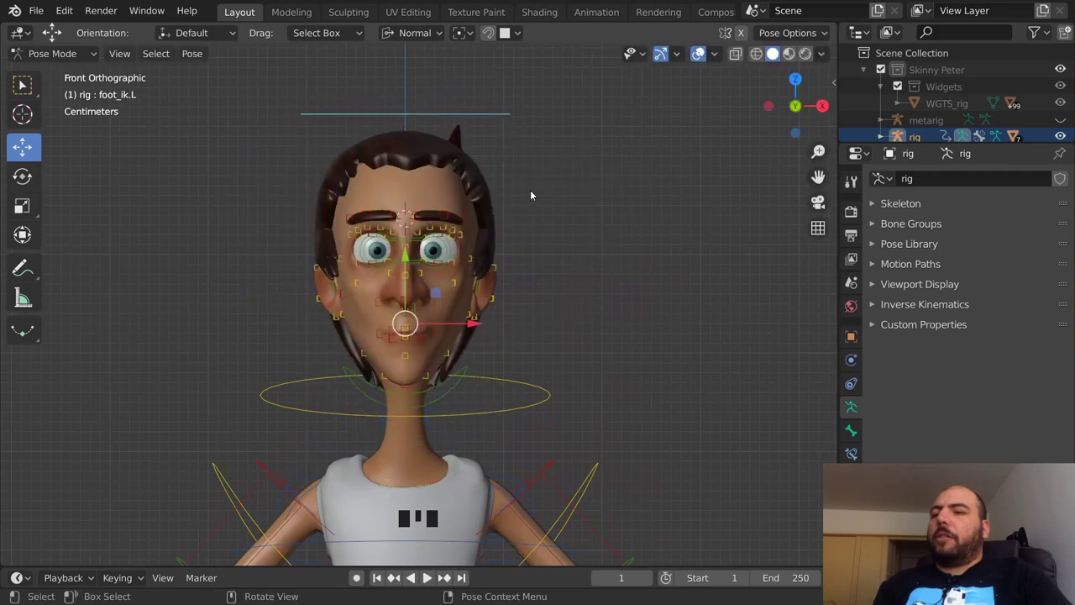
Try rotating the head control in the right side view, both in plane and as a trackball rotation
key("KP_3")
middle_click_drag(497, 217, 743, 214, "shift")
key("r")
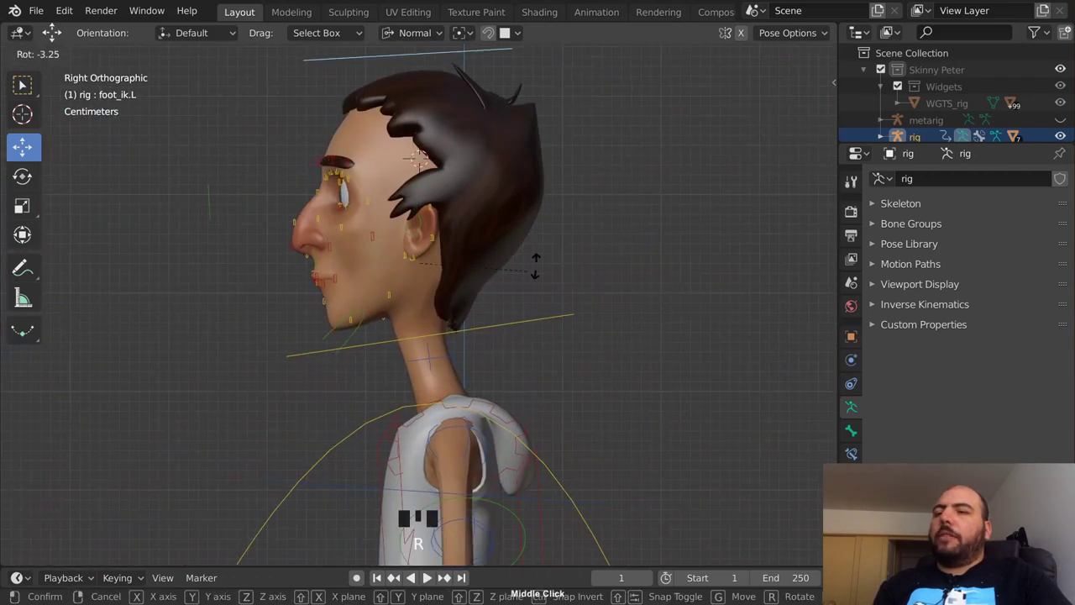
key("r")
key("Escape")
Enable Simplify in the scene's render settings and set the viewport Max Subdivision to 1
left_click(853, 283)
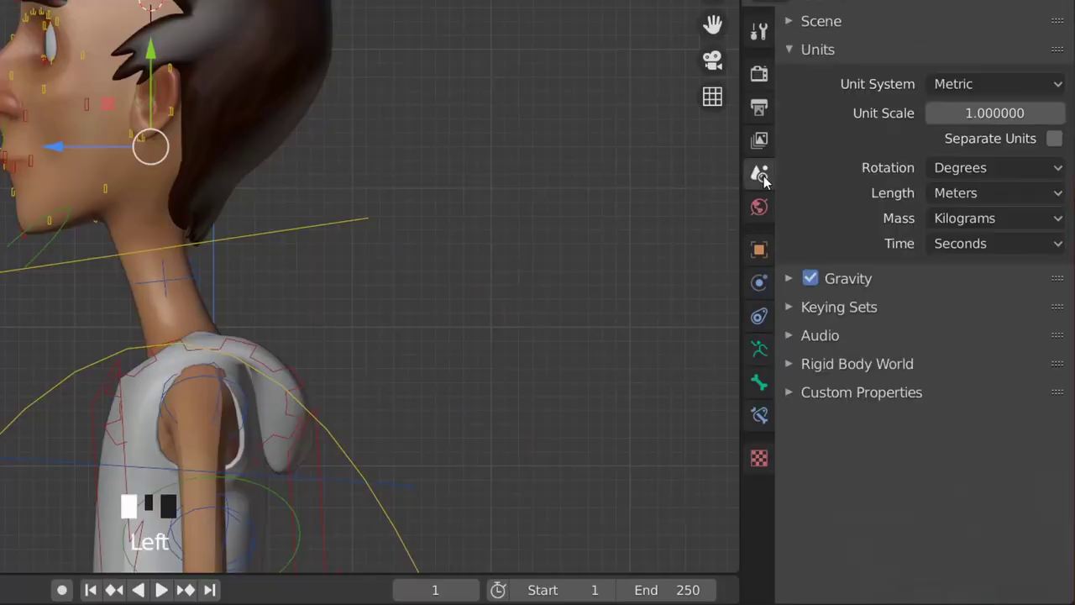
left_click(758, 107)
left_click(759, 141)
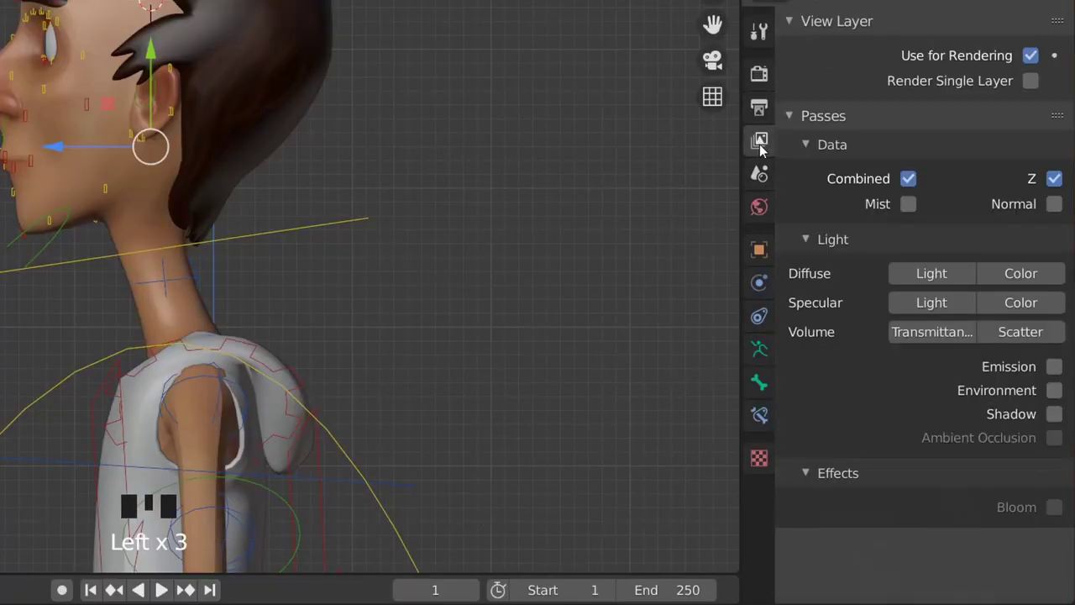
left_click(759, 104)
left_click(758, 73)
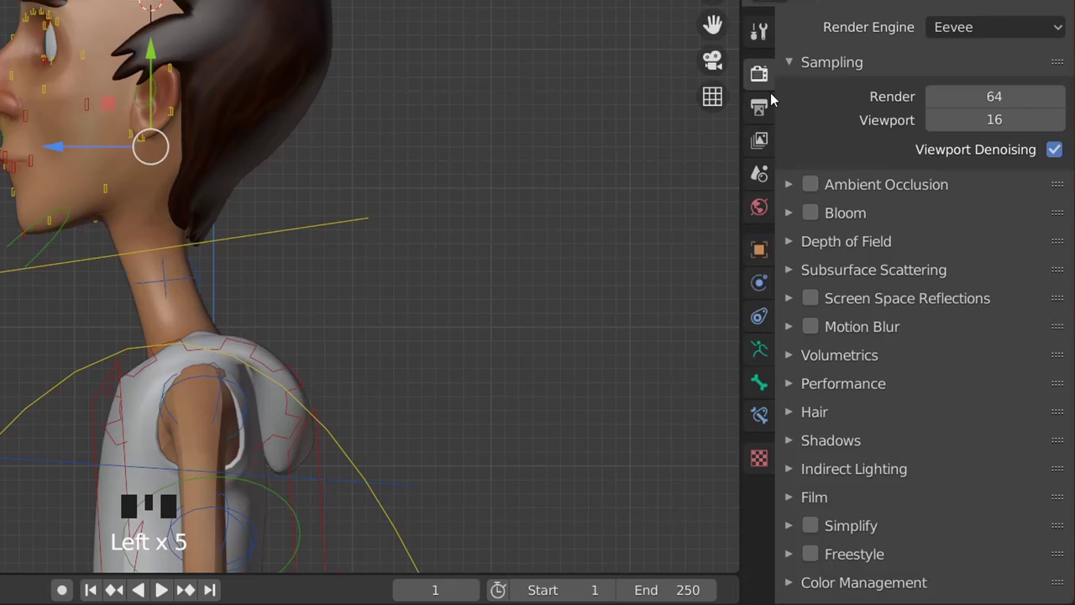
left_click(809, 526)
left_click(788, 525)
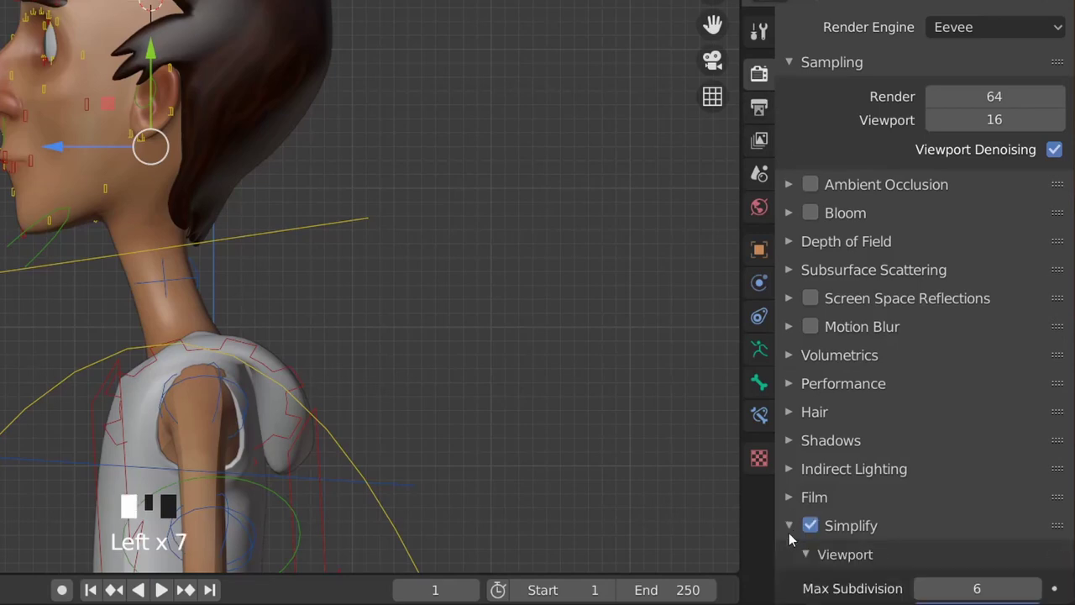
left_click_drag(984, 600, 424, 584)
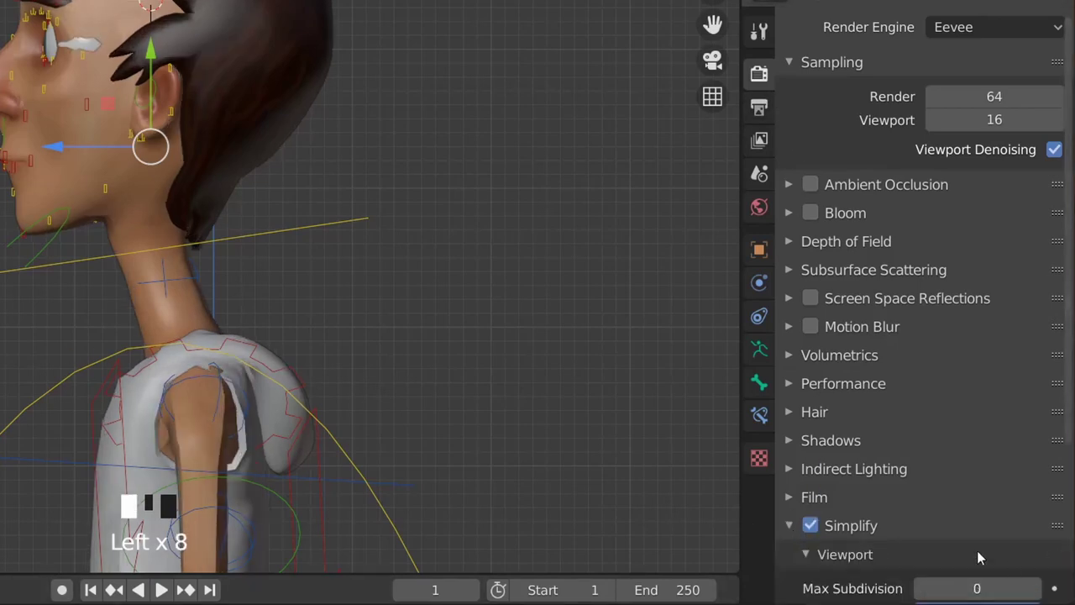
left_click(1034, 589)
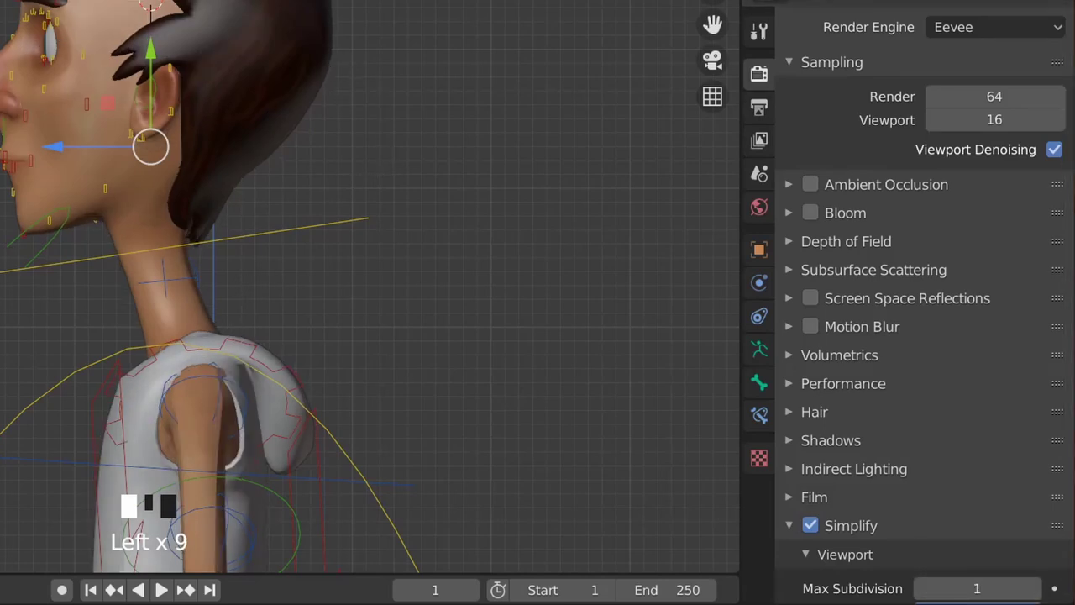
Test the head control's rotation from the side and from the front with the reduced viewport subdivision
key("r")
right_click(376, 187)
key("r")
right_click(386, 246)
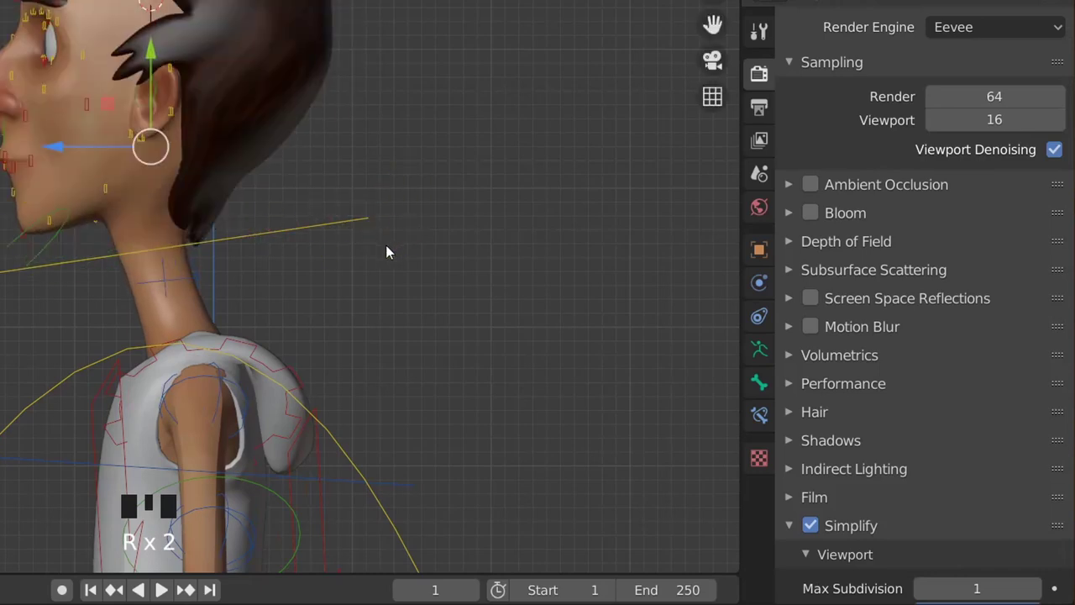
key("KP_1")
middle_click_drag(339, 104, 323, 218, "ctrl")
key("r")
key("r")
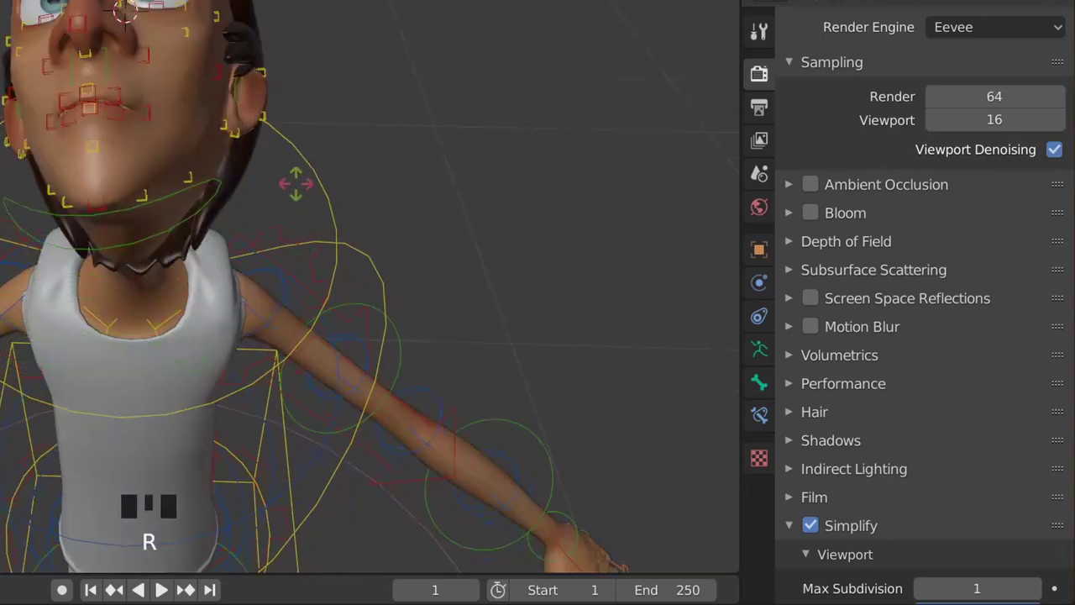
right_click(295, 184)
Set the Simplify viewport Max Subdivision to 0 and try rotating the head control again
key("KP_1")
left_click(921, 588)
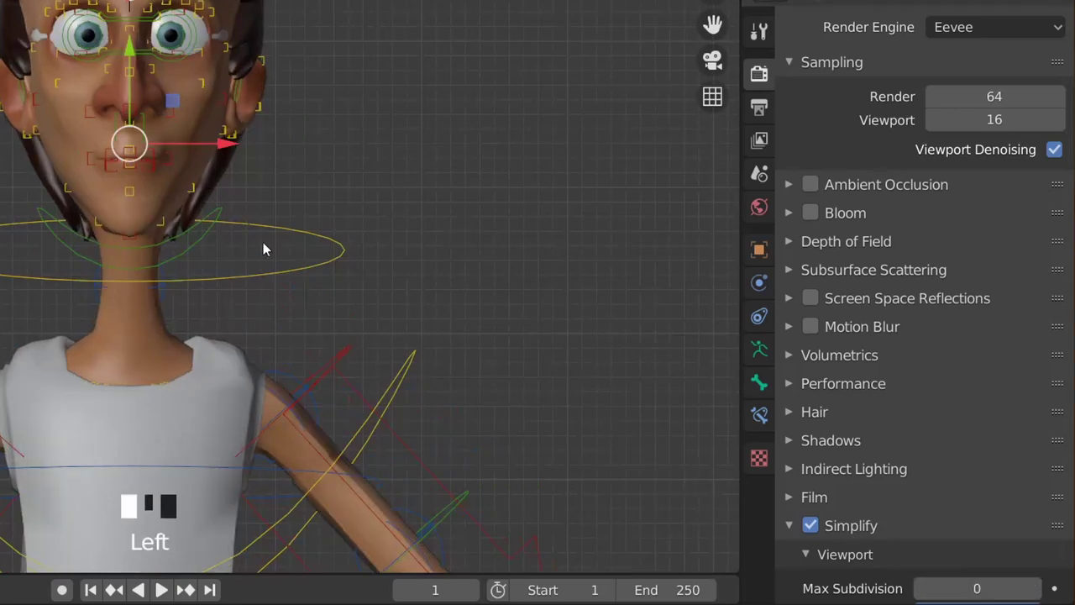
key("r")
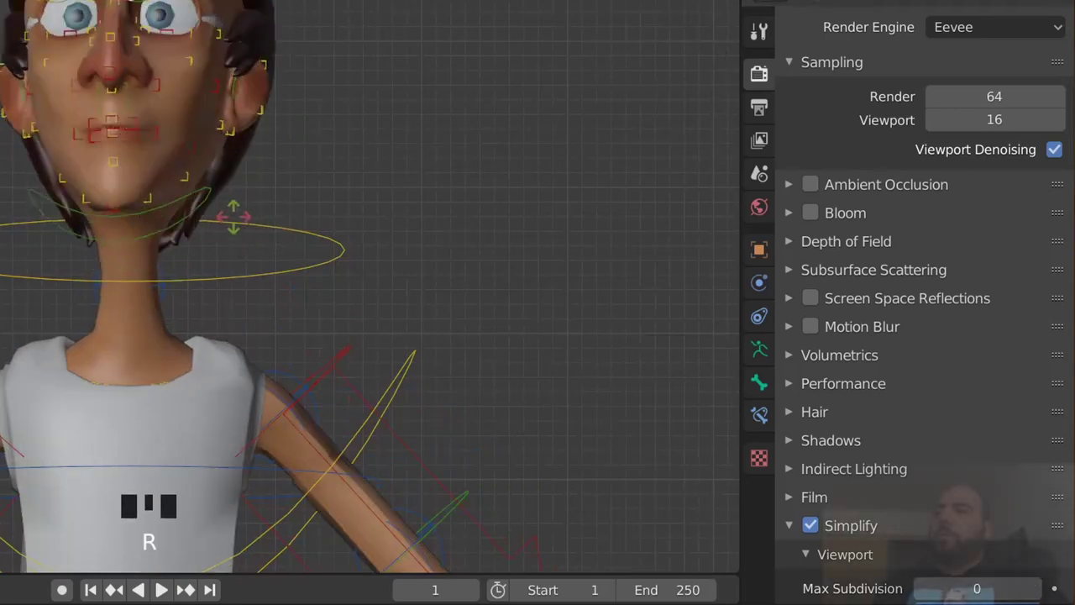
left_click(242, 262)
middle_click_drag(242, 262, 331, 173)
key("KP_3")
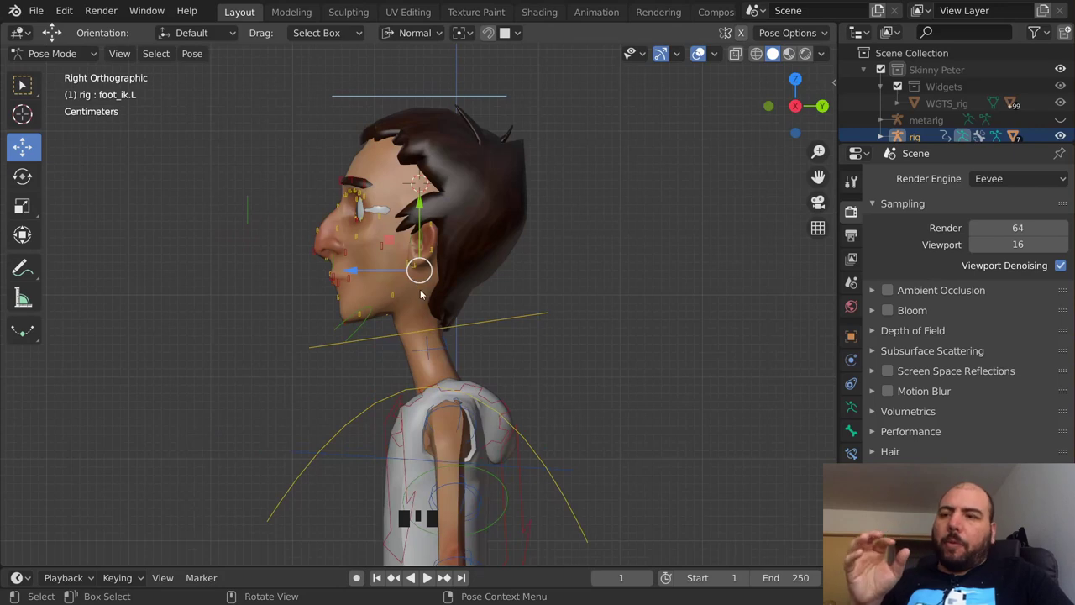
Select the jaw master control and rotate it freely downward to open the mouth slightly
left_click(369, 340)
key("KP_1")
middle_click_drag(607, 269, 607, 208, "ctrl")
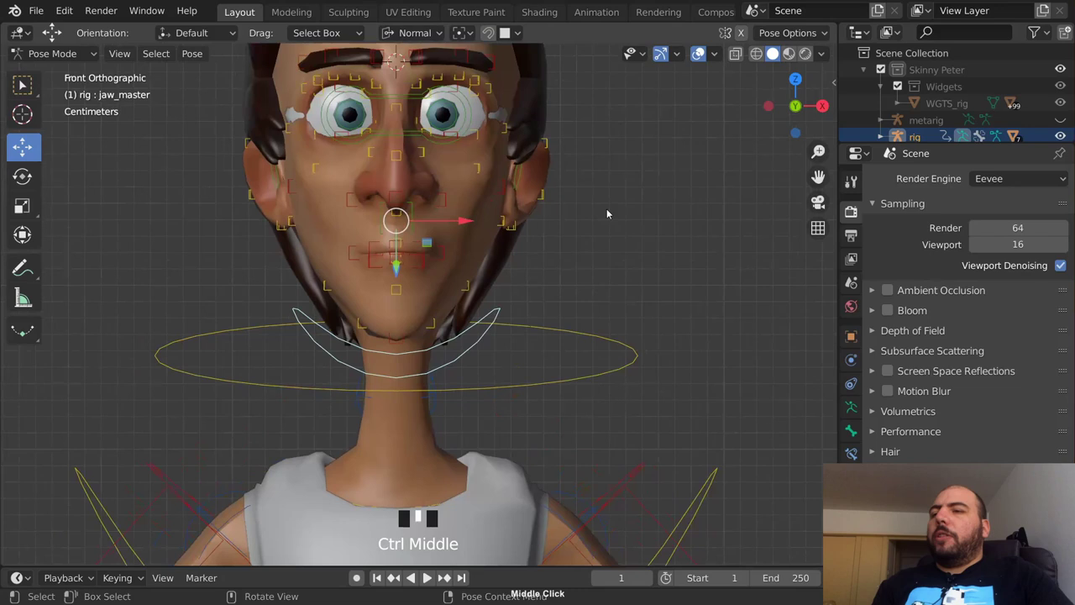
key("r")
key("r")
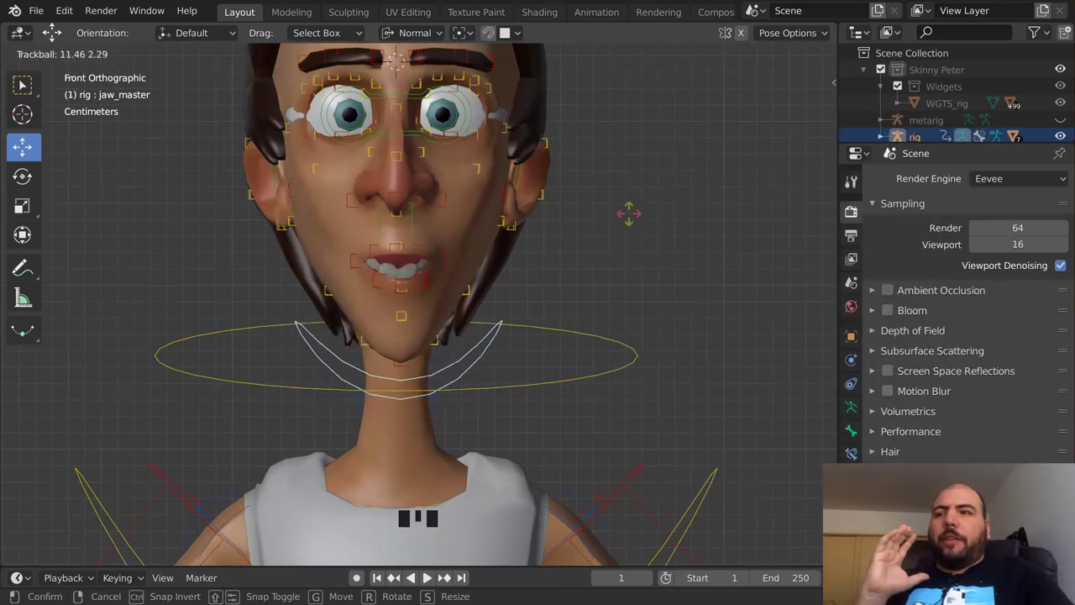
right_click(612, 230)
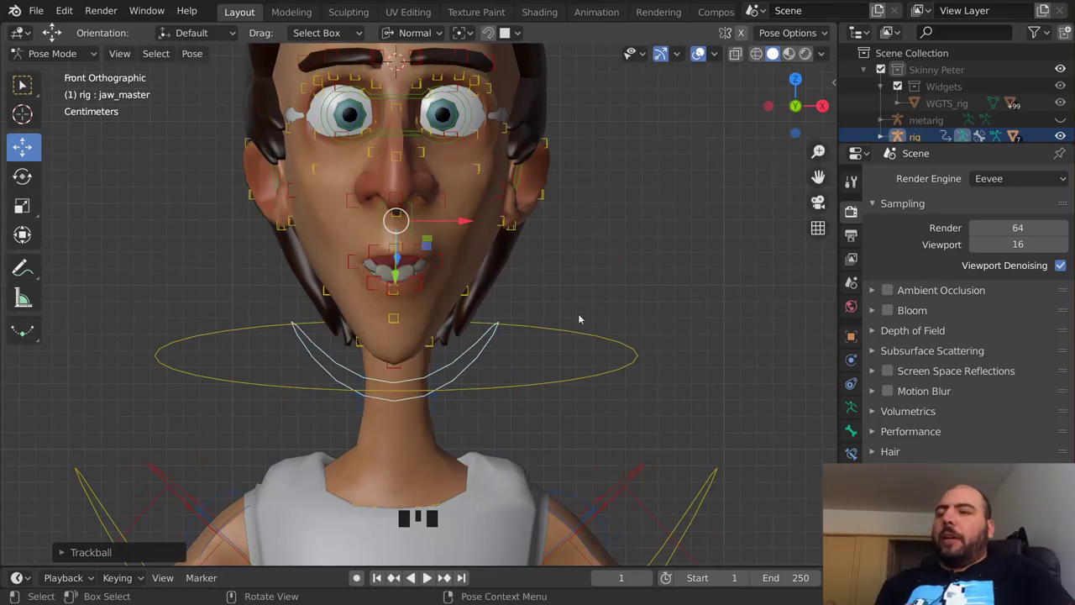
Rotate the jaw master control farther down to open the mouth wide
middle_click_drag(578, 319, 577, 286, "ctrl")
key("r")
key("r")
left_click(527, 344)
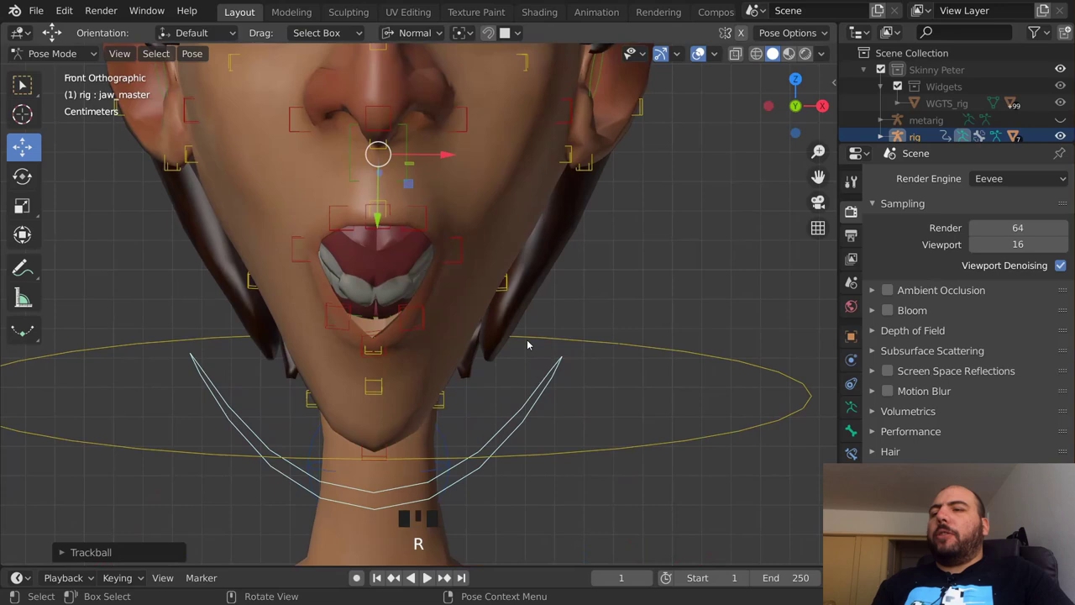
Move the character's right and left lower lip controls outward to widen the open mouth
left_click(338, 326)
key("g")
left_click(338, 323)
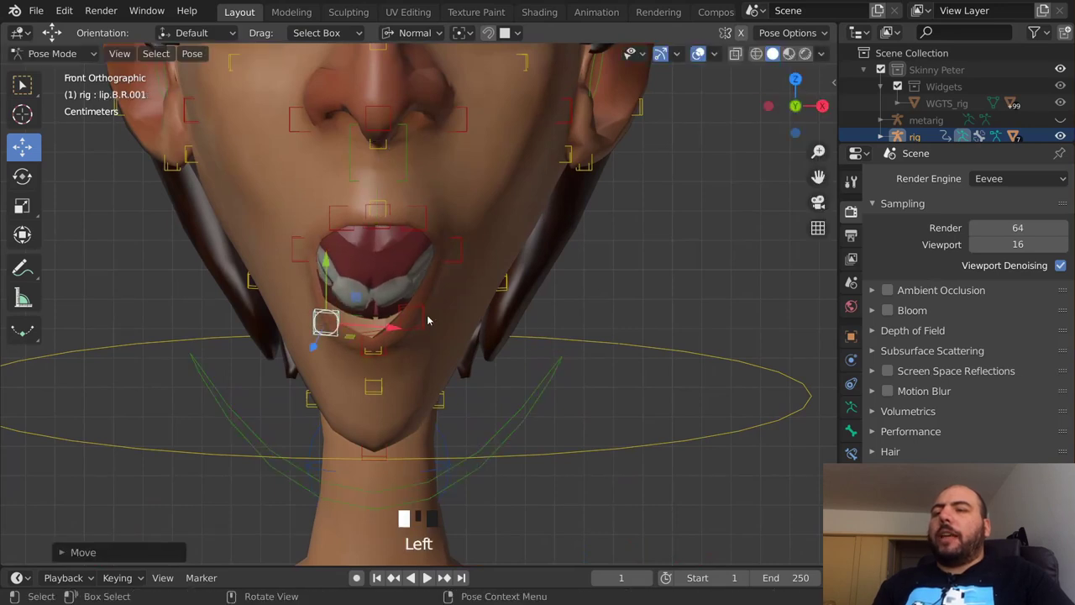
left_click(436, 326)
key("g")
left_click(436, 312)
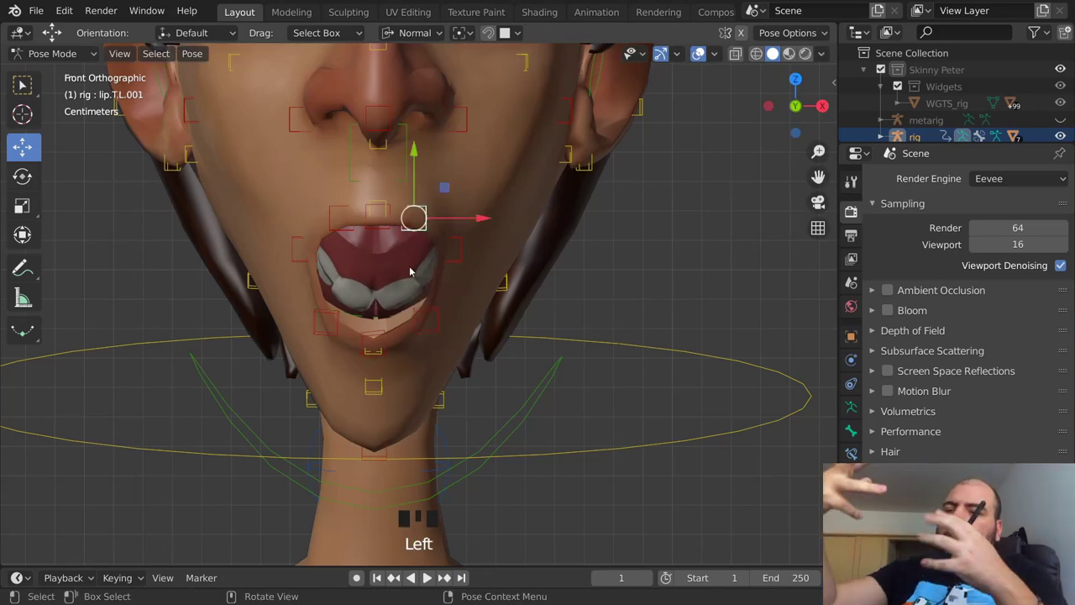
Select all of the rig's bones and return the jaw and lip controls to their rest pose
middle_click_drag(395, 201, 385, 134)
middle_click_drag(410, 186, 191, 286)
scroll(436, 258, "down", 4)
key("a")
key("a")
key("a")
key("a")
key("alt+g")
key("KP_1")
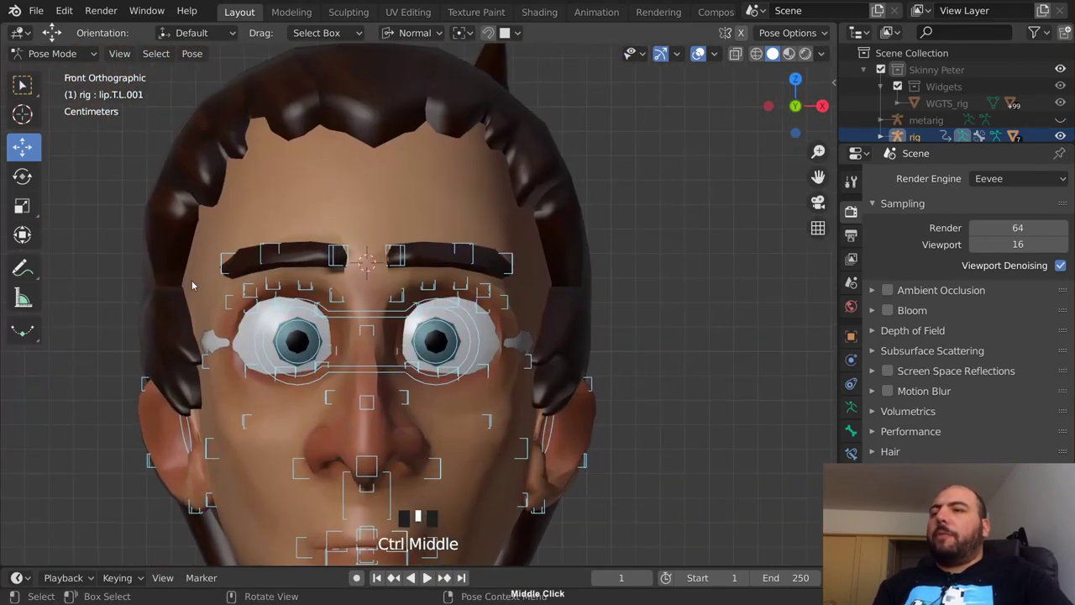
Raise the middle control of the character's left eyebrow into a sharp peak, and clear its location
left_click(476, 250)
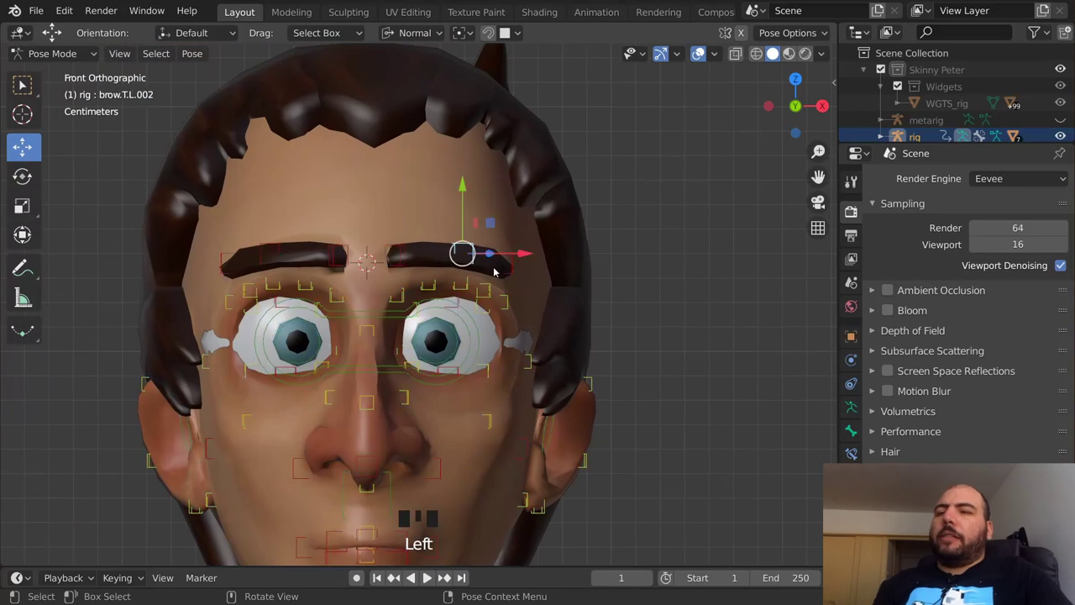
key("g")
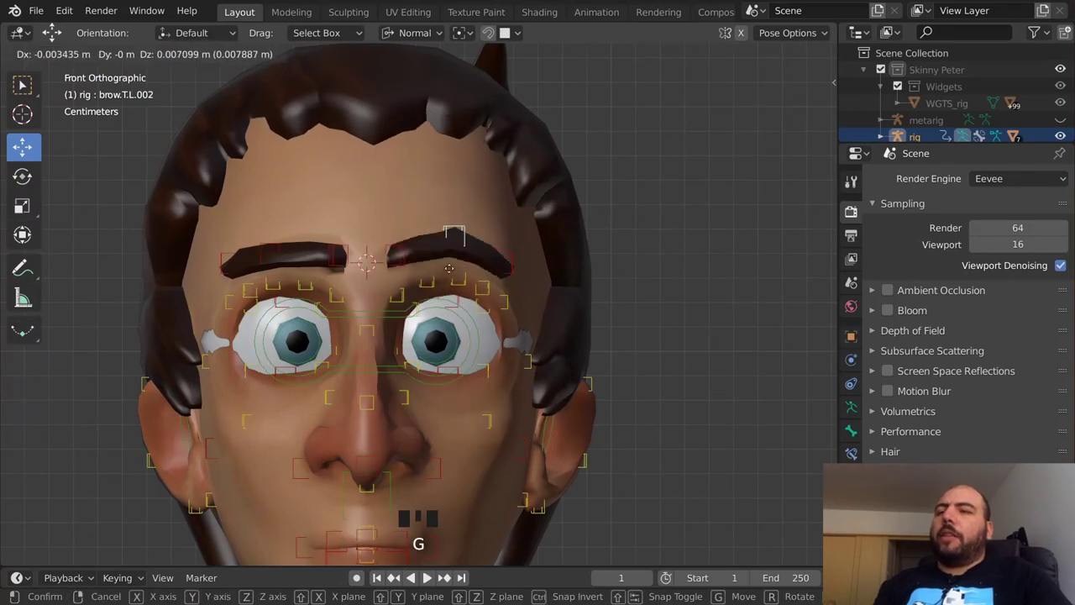
left_click(448, 254)
key("g")
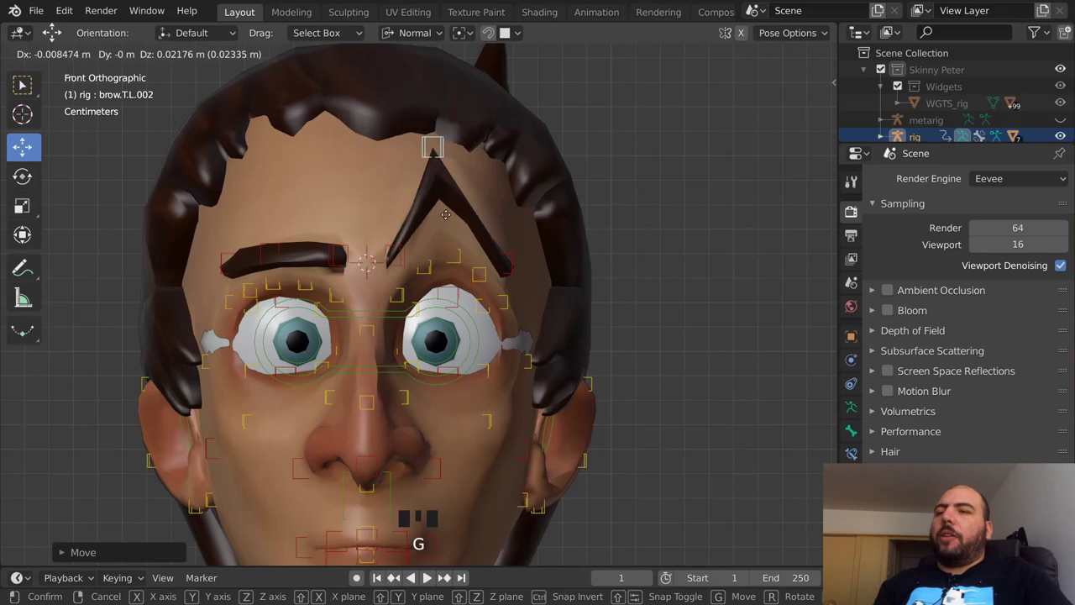
left_click(453, 225)
key("g")
right_click(459, 342)
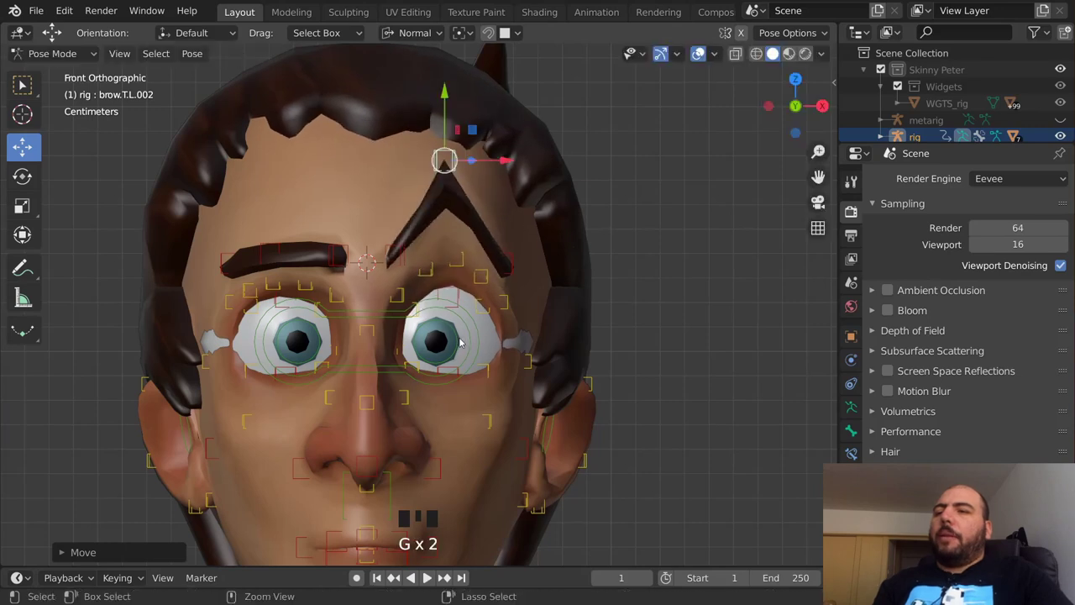
key("alt+g")
middle_click_drag(476, 309, 478, 310, "ctrl")
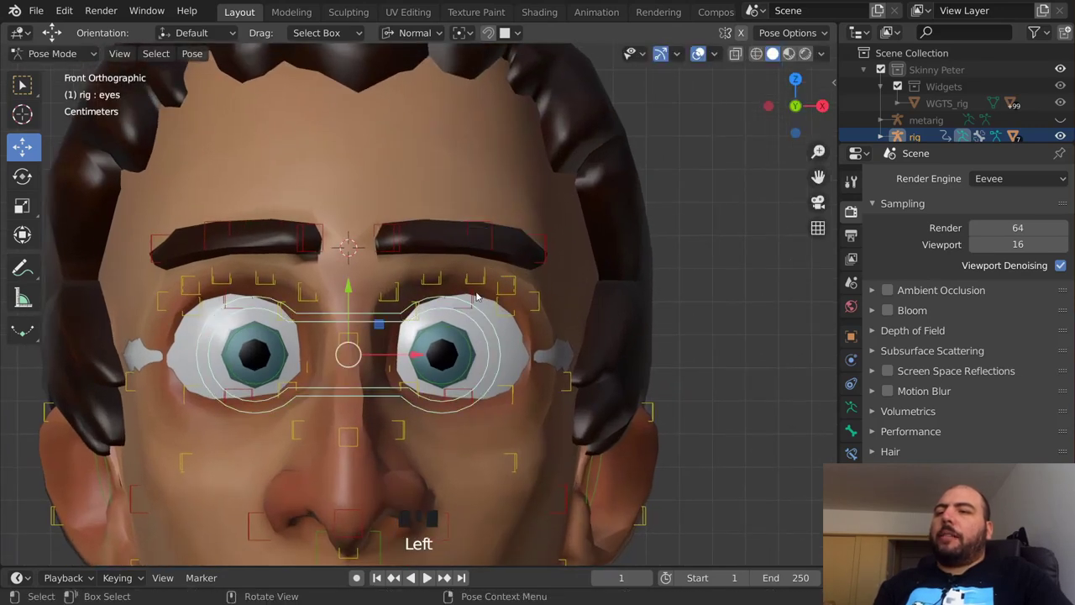
Try to pull the middle control of the character's left upper eyelid down over the eyeball
left_click(480, 313)
key("g")
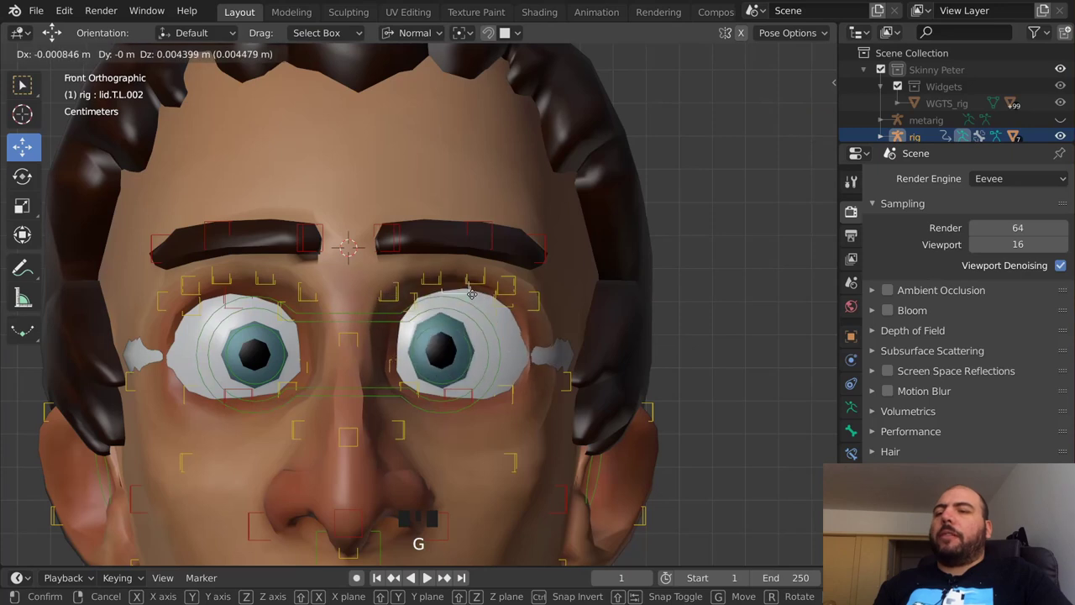
left_click(471, 347)
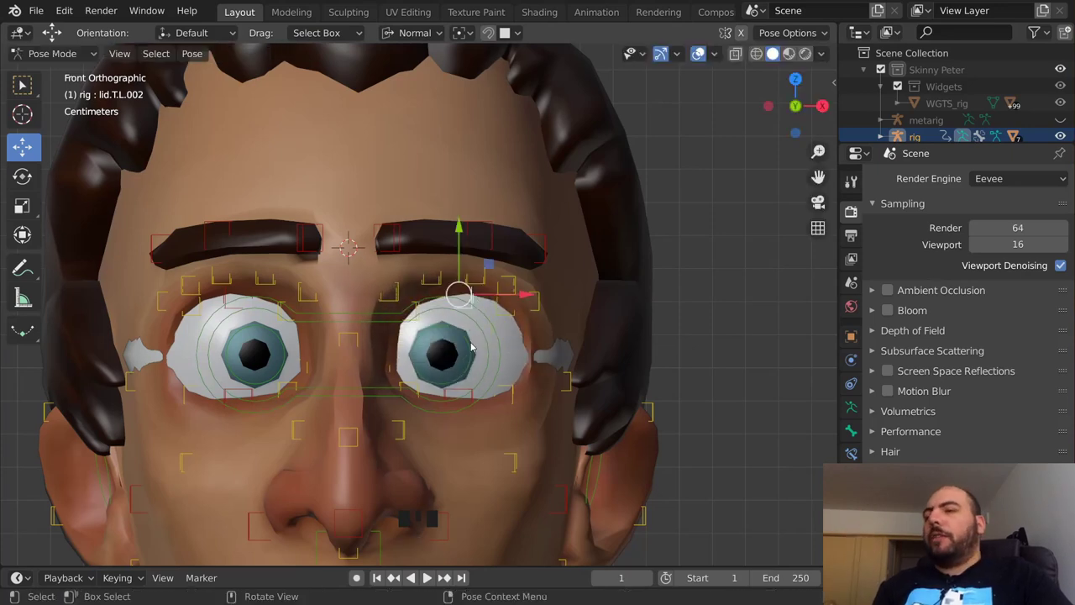
middle_click_drag(483, 263, 482, 233, "ctrl")
middle_click_drag(482, 257, 458, 188, "shift")
key("g")
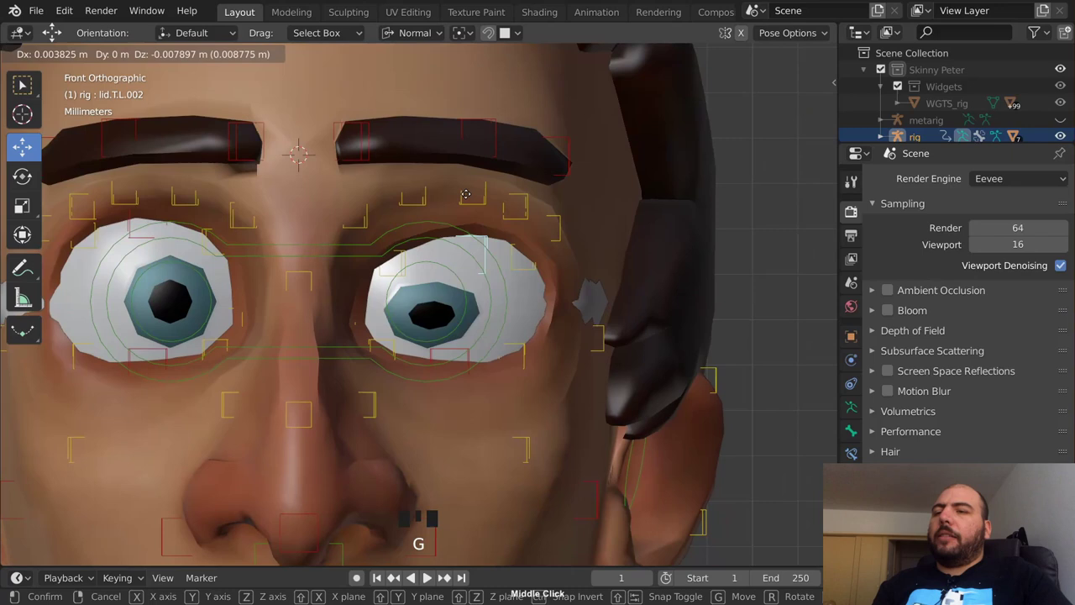
right_click(438, 242)
key("g")
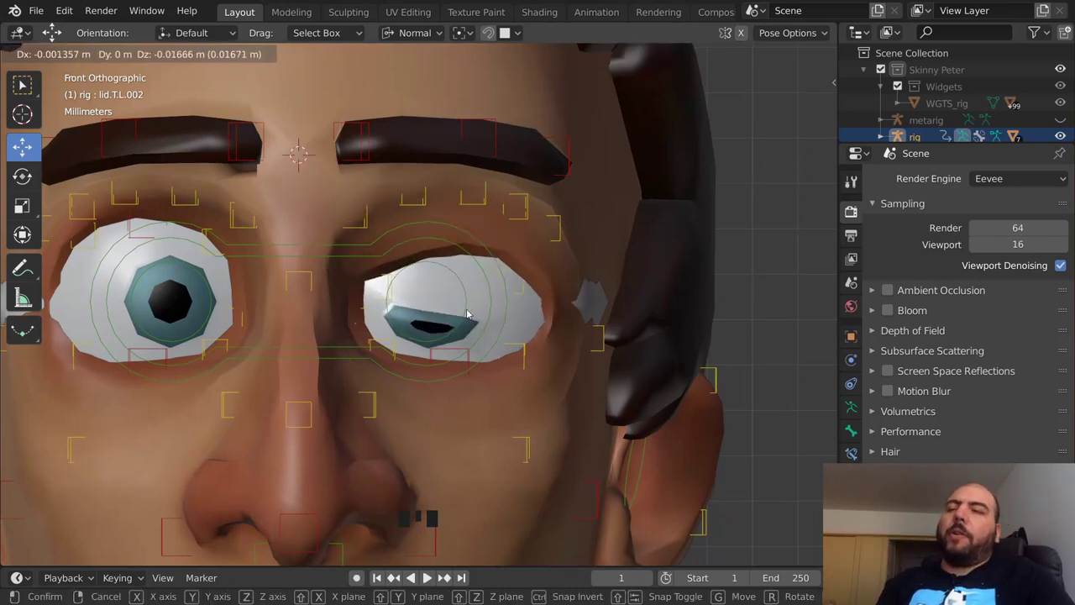
right_click(461, 286)
Try bending the character's torso sideways by rotating the chest control about 40 degrees, and try rotating the hips control
middle_click_drag(461, 288, 422, 280, "ctrl")
key("KP_3")
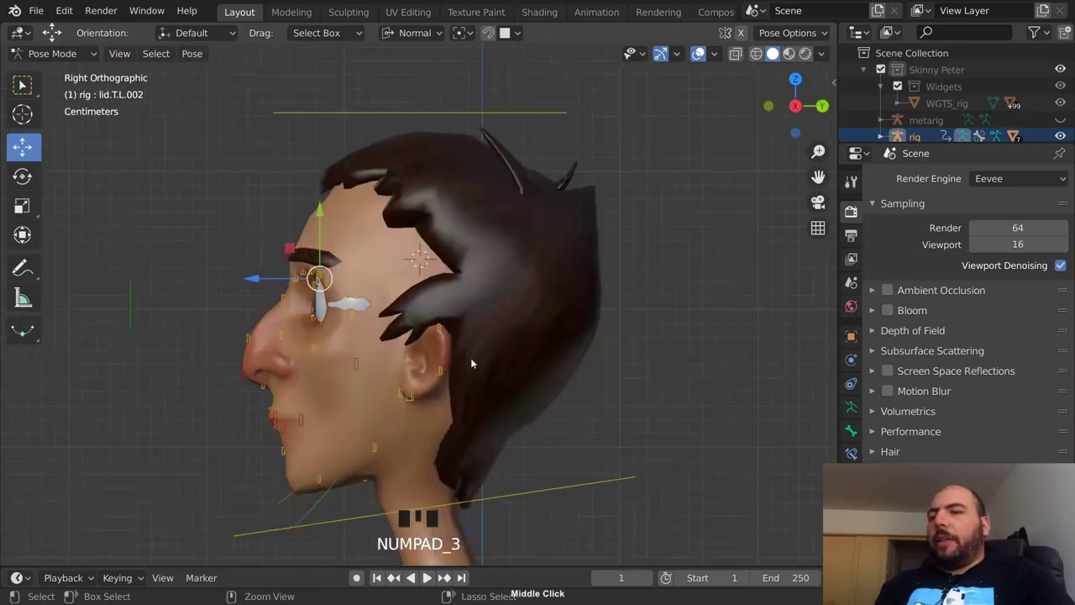
middle_click_drag(470, 362, 578, 269, "shift")
key("KP_1")
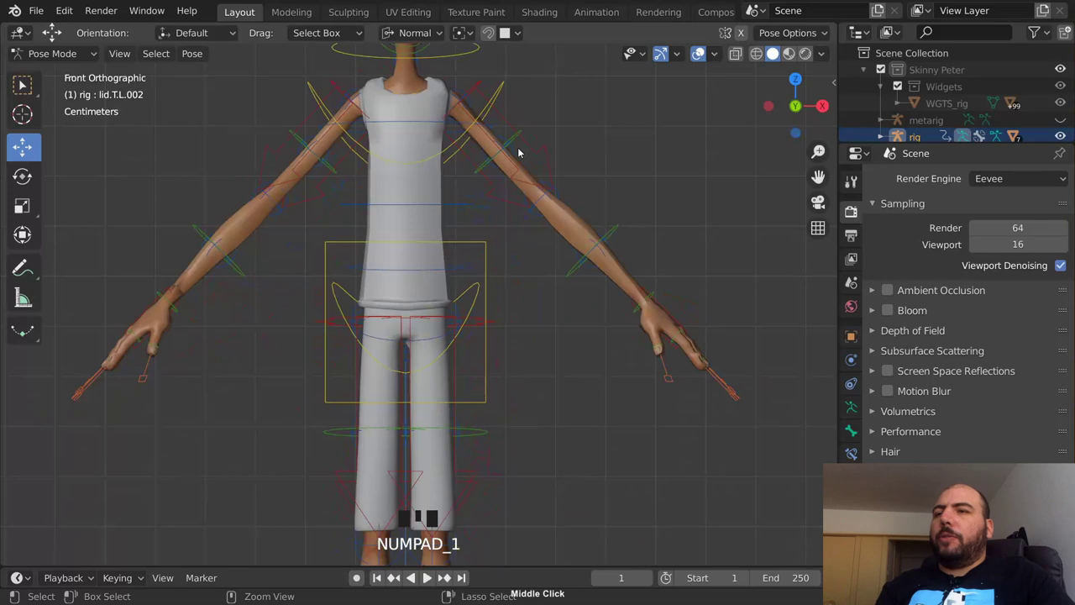
middle_click_drag(519, 151, 487, 305, "shift")
left_click(490, 307)
key("r")
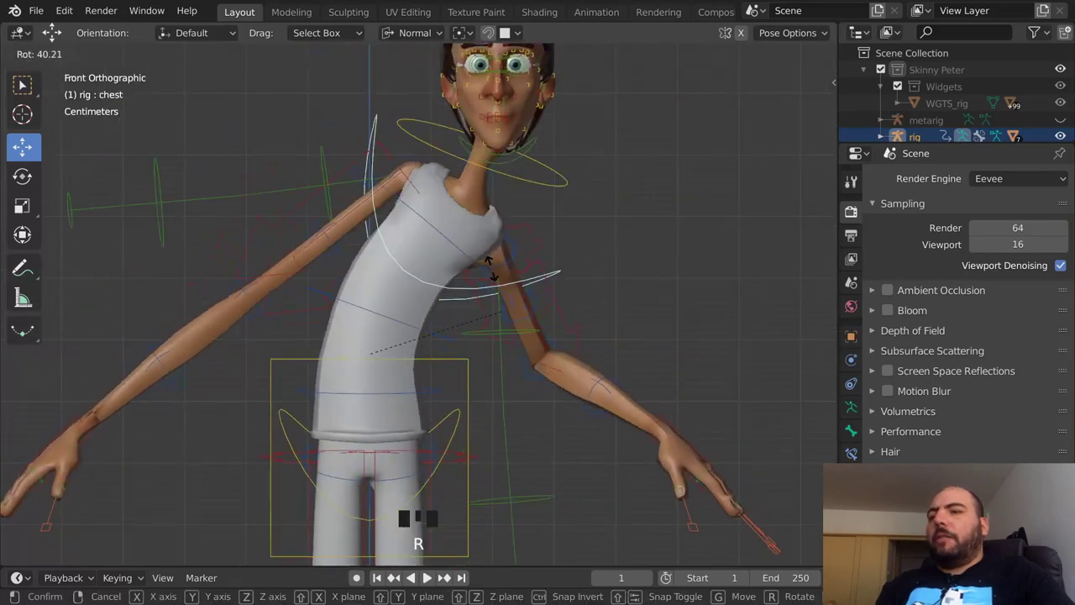
right_click(510, 385)
left_click(459, 416)
key("r")
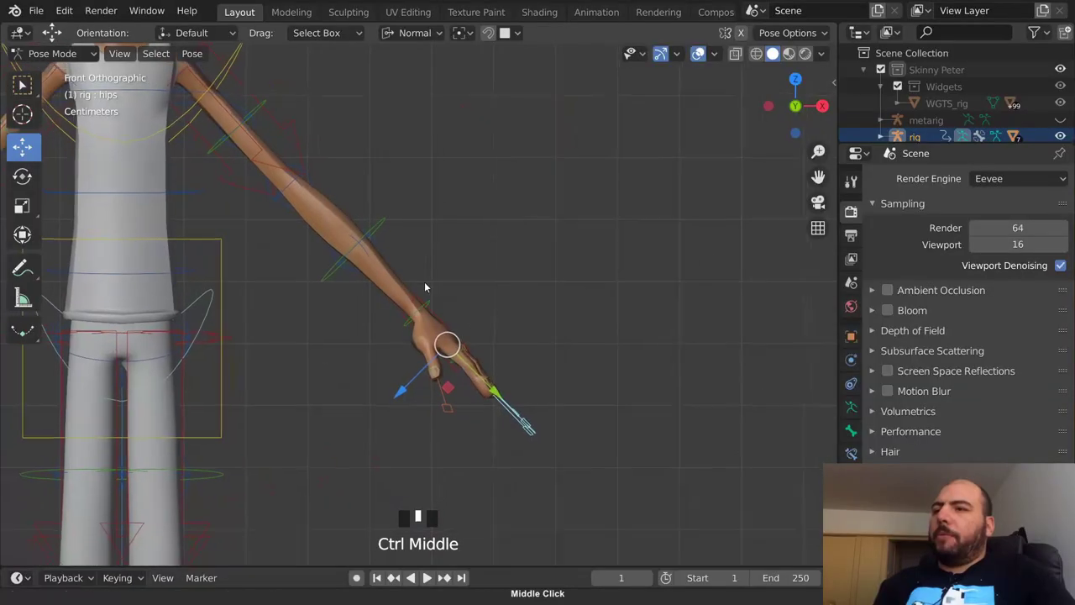
left_click(526, 308)
Move the left hand IK control inward and up so that the elbow bends
left_click(435, 319)
middle_click_drag(435, 319, 355, 233)
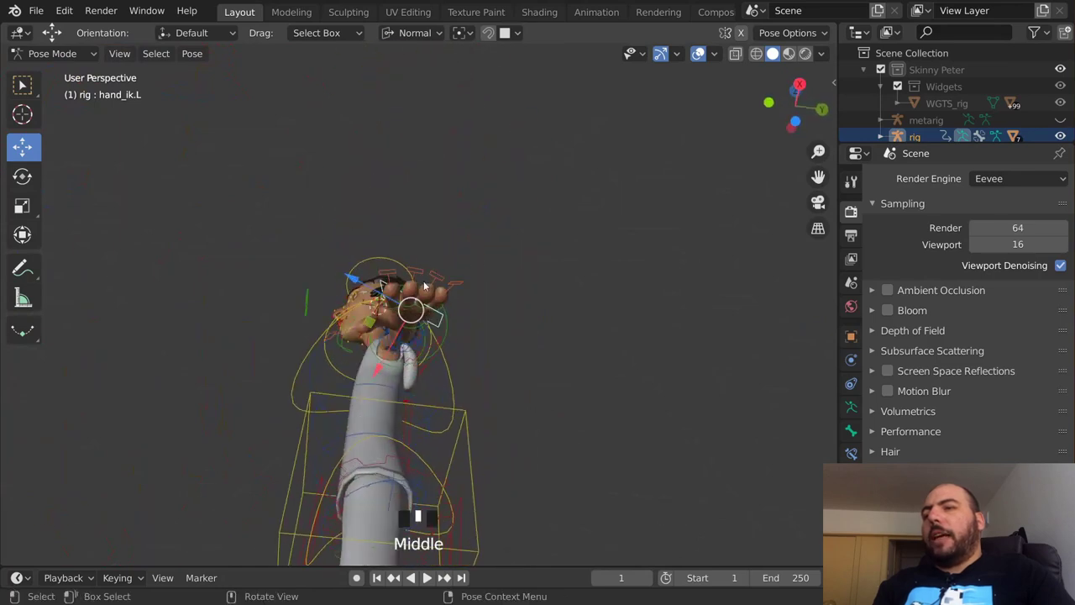
middle_click_drag(394, 319, 456, 383)
key("KP_1")
key("g")
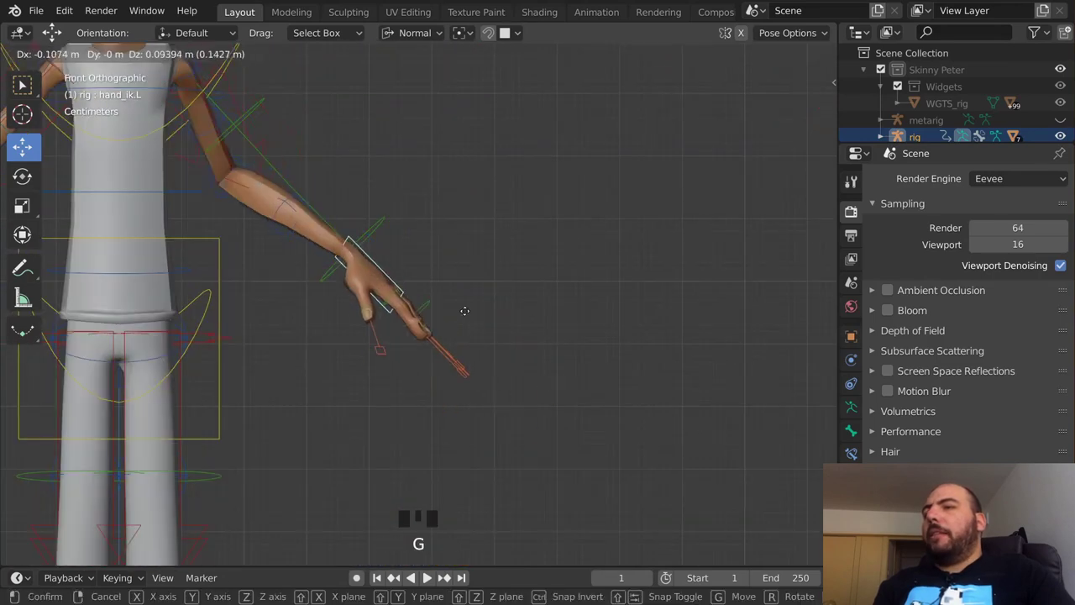
left_click(430, 270)
Swivel the bent left elbow freely with the upper arm IK control, and reset the upper arm and hand controls
key("r")
key("r")
left_click(372, 164)
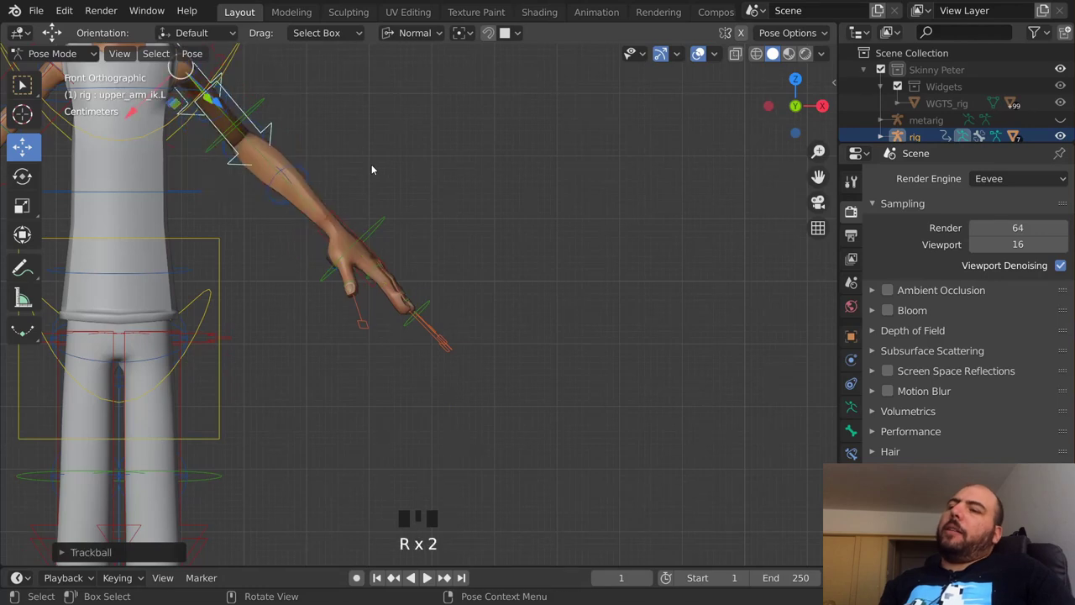
key("alt+r")
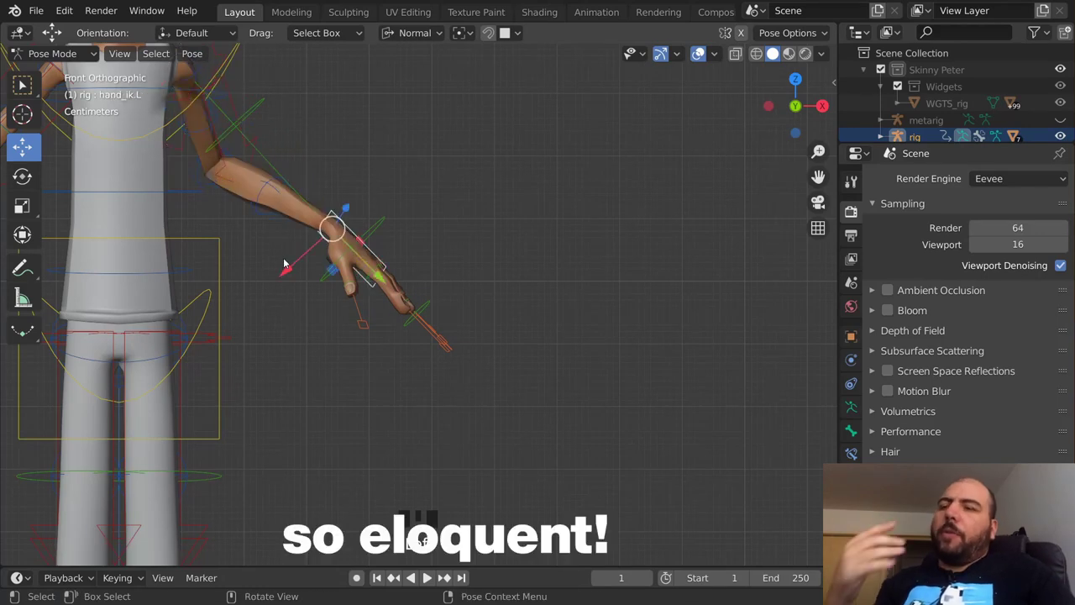
key("alt+g")
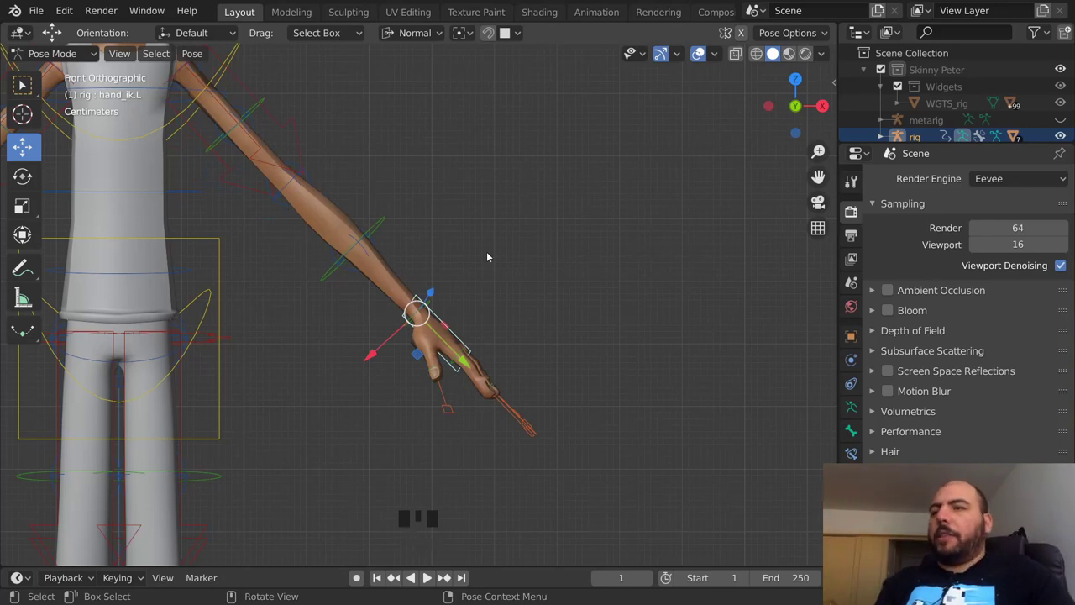
Hide the generated rig, show the metarig instead, and open it in Edit Mode at the left hand
middle_click_drag(538, 254, 369, 356)
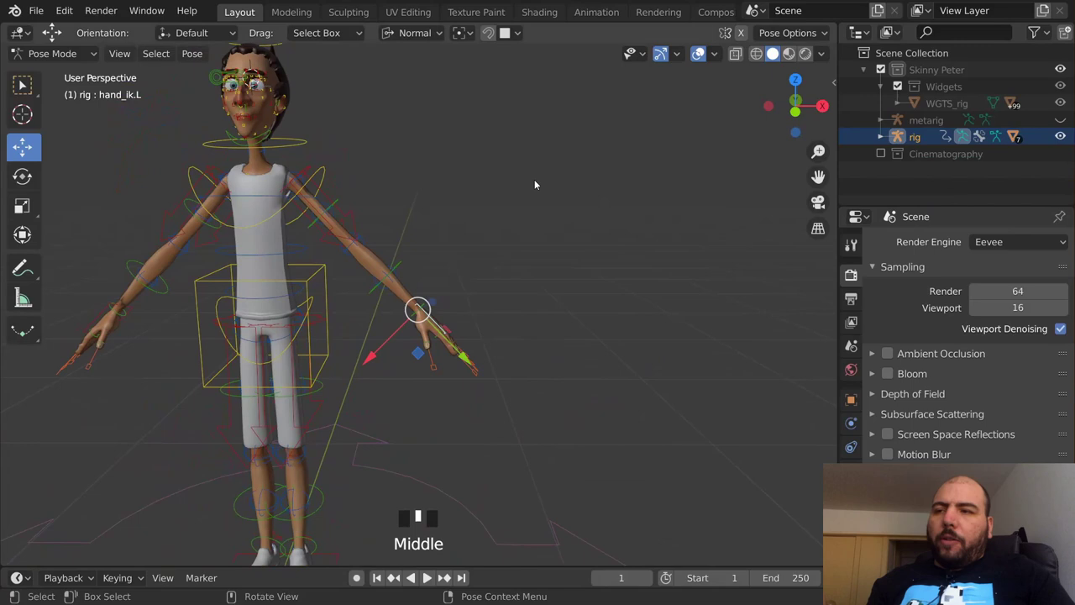
left_click(1060, 137)
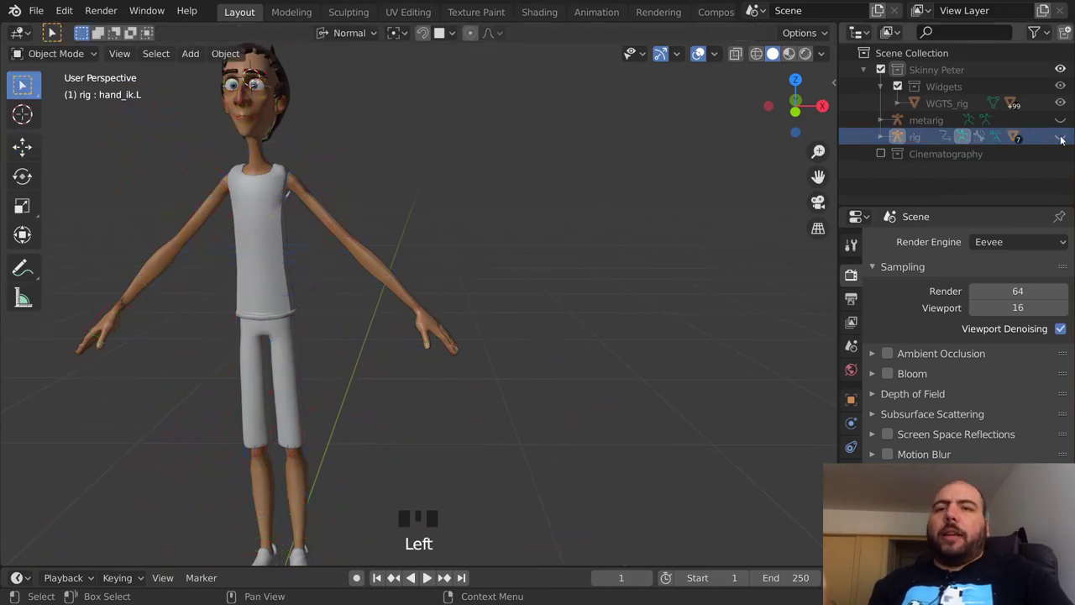
left_click(1060, 137)
left_click(962, 137)
left_click(1060, 137)
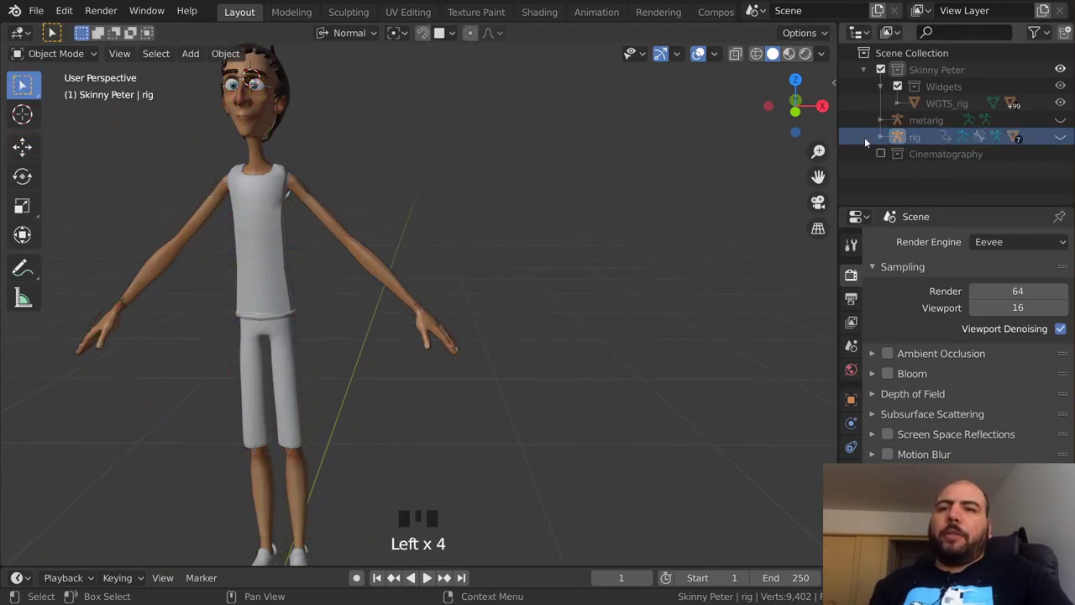
left_click(1059, 120)
middle_click_drag(424, 235, 843, 406)
key("Tab")
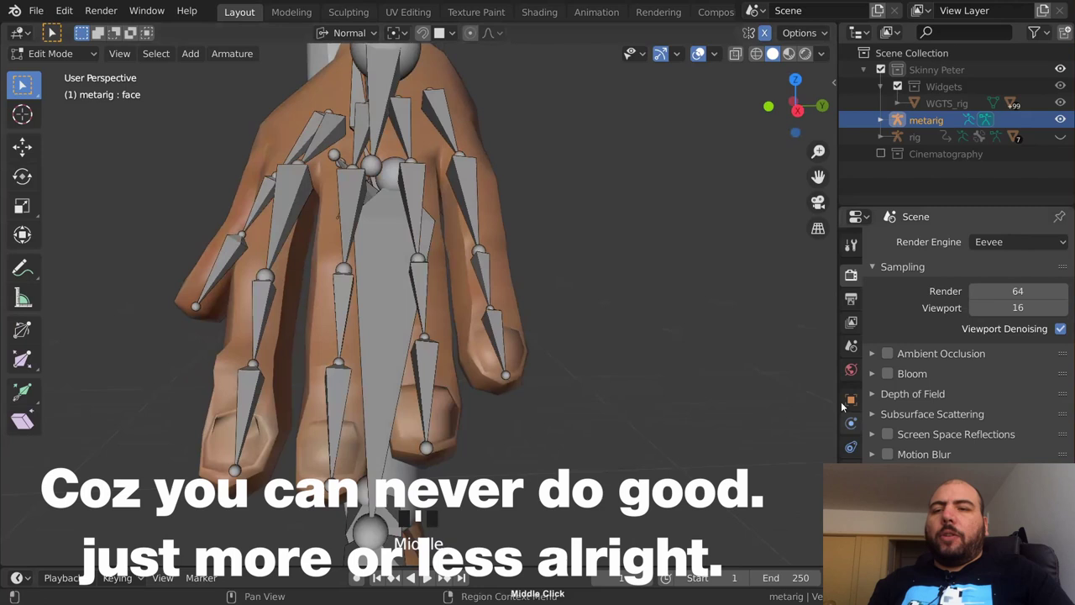
Display the metarig's bone axes in the viewport and examine the orientation of the left finger bones
left_click(851, 446)
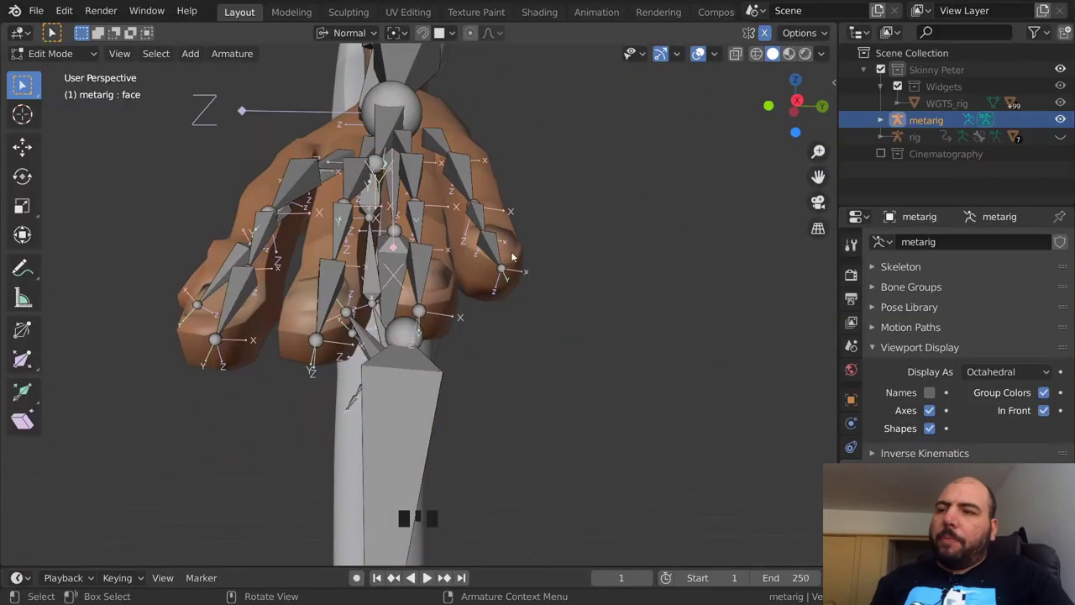
middle_click_drag(513, 257, 546, 298)
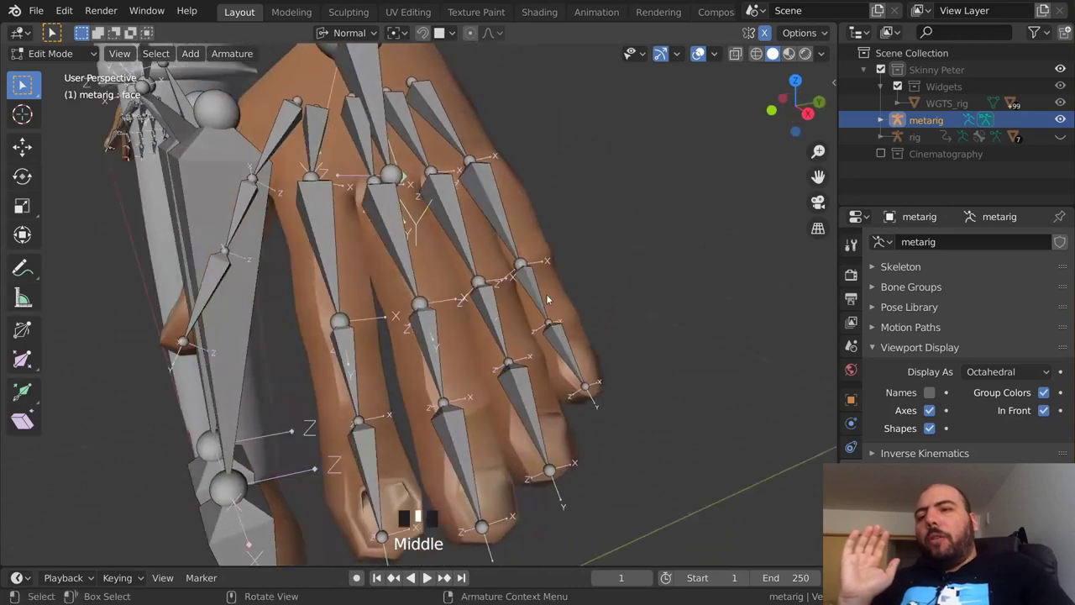
middle_click_drag(434, 234, 515, 226)
middle_click_drag(466, 256, 567, 312)
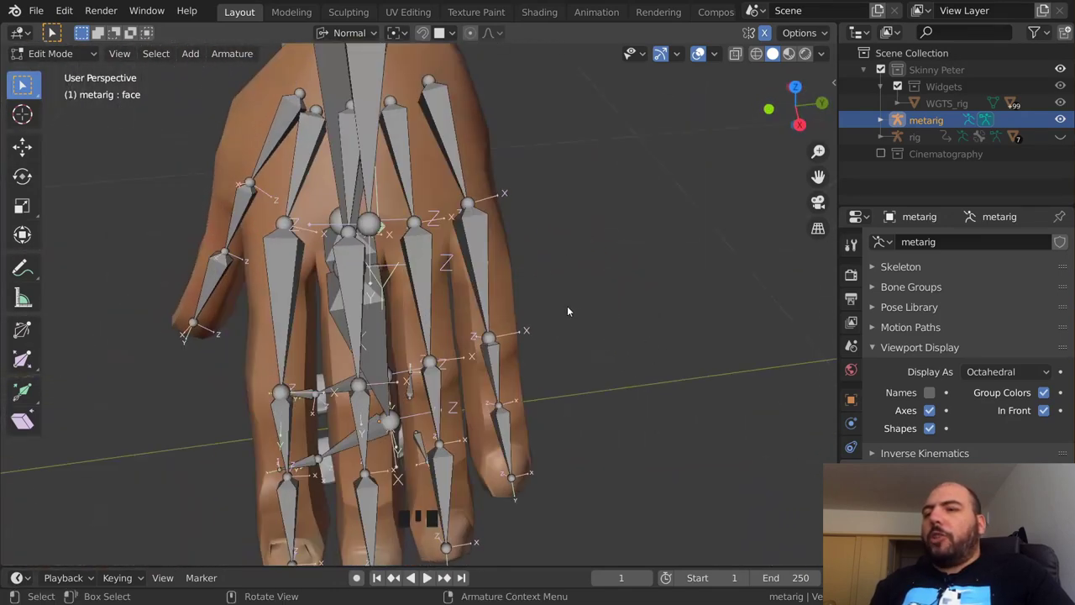
Adjust the roll of the middle bone of the left pinky
left_click(498, 367)
middle_click_drag(498, 367, 452, 265)
key("ctrl+r")
left_click(548, 308)
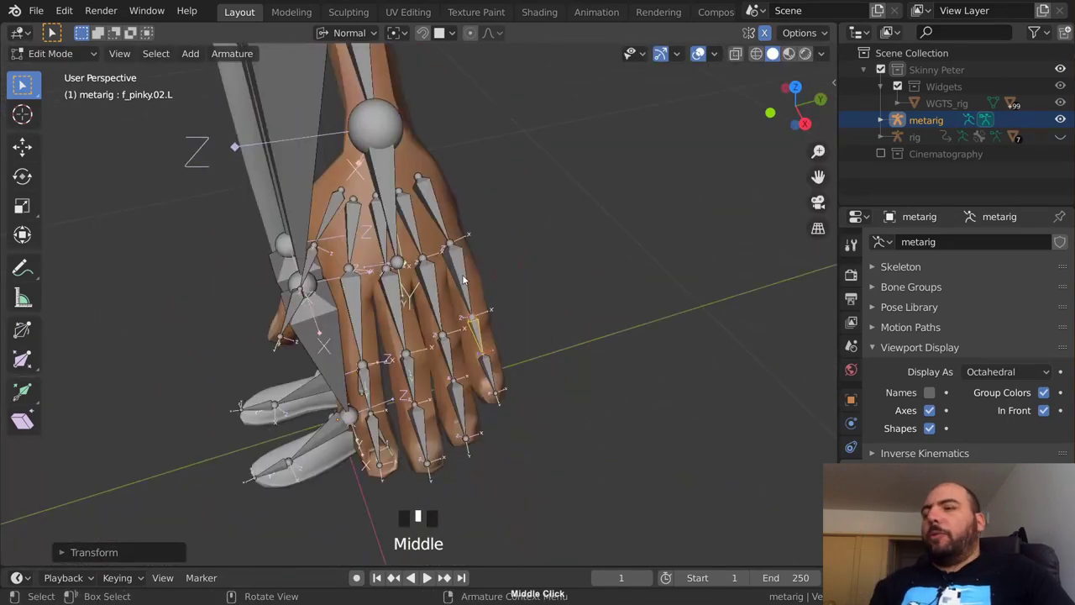
In Pose Mode, set the Rigify bend rotation axis of the left pinky's base bone to X manual
key("ctrl+Tab")
double_click(462, 286)
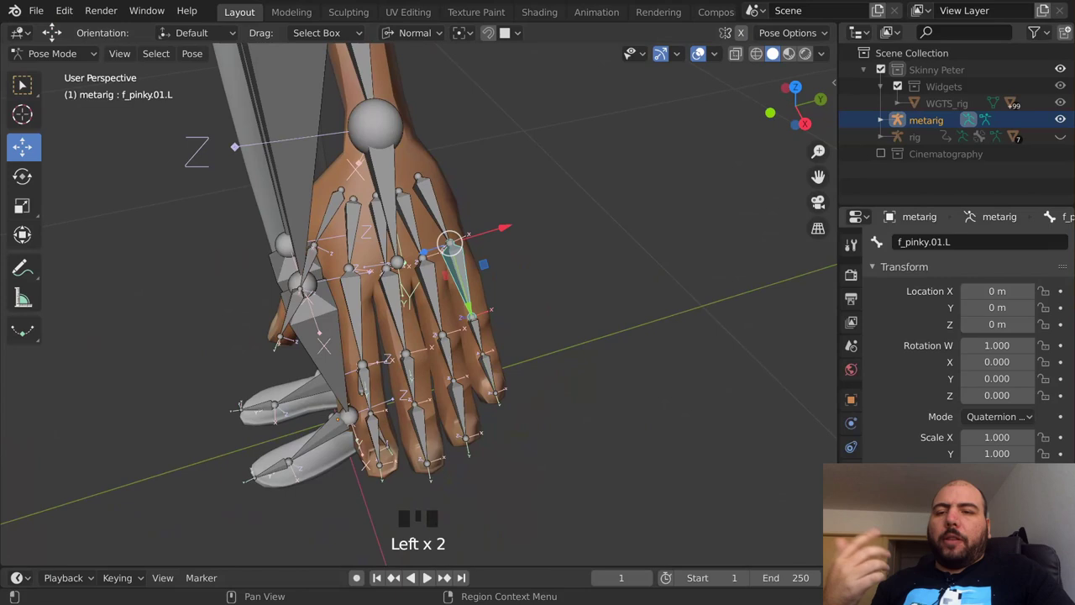
left_click(894, 266)
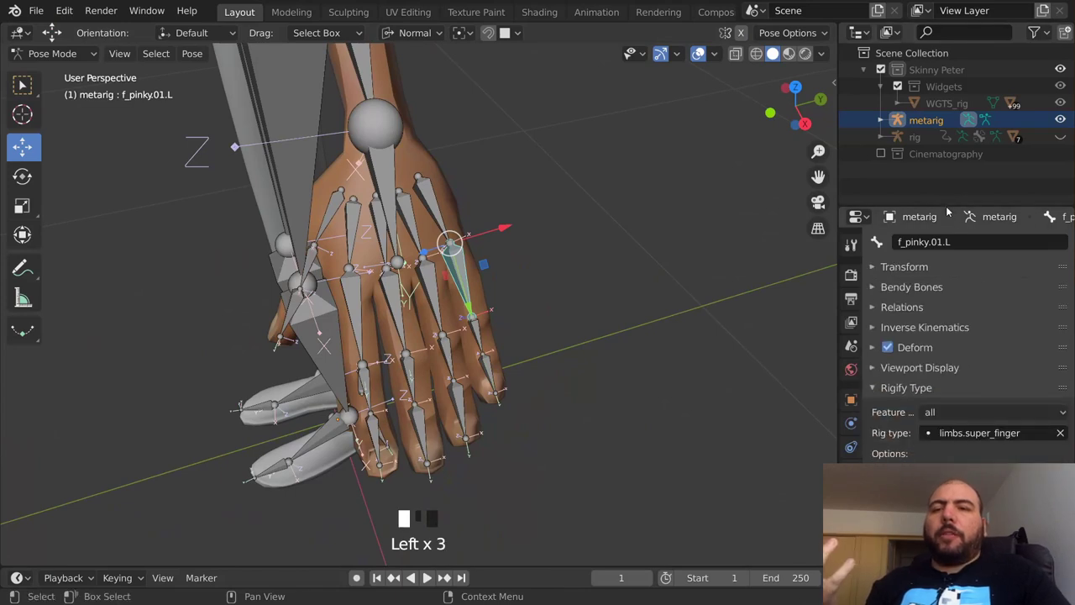
left_click_drag(944, 202, 945, 103)
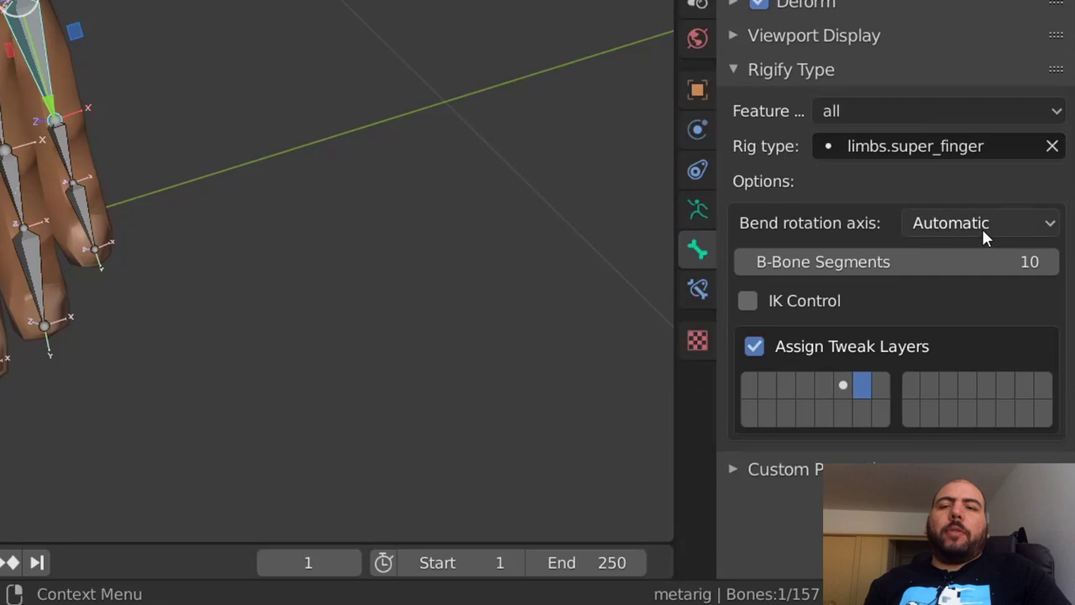
left_click(988, 222)
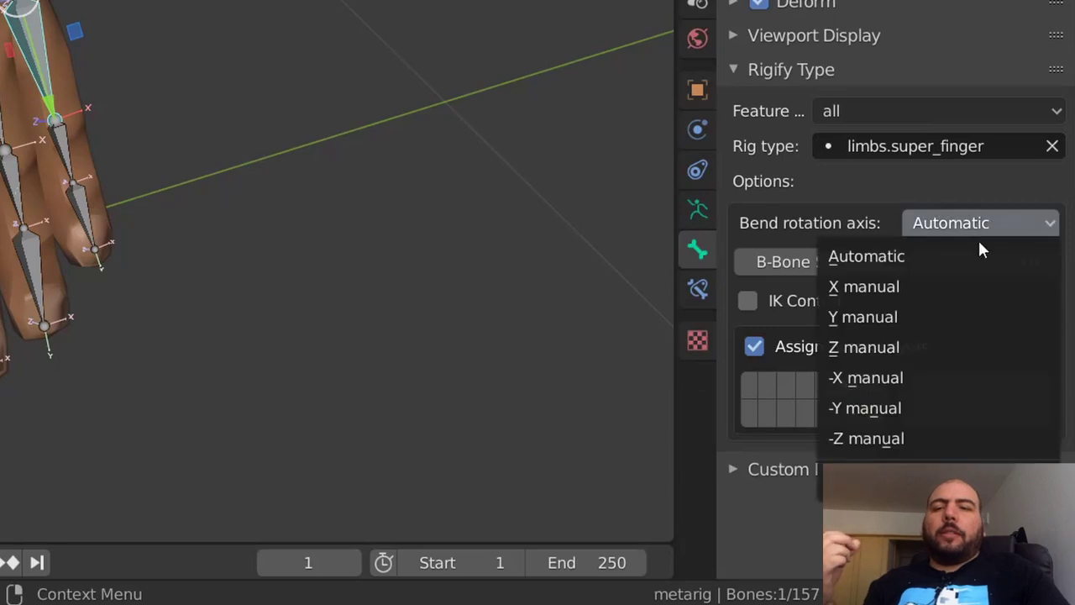
left_click(947, 286)
Select the base bones of all fingers and thumbs on both hands, making the right pinky's base bone active
middle_click_drag(420, 210, 29, 83)
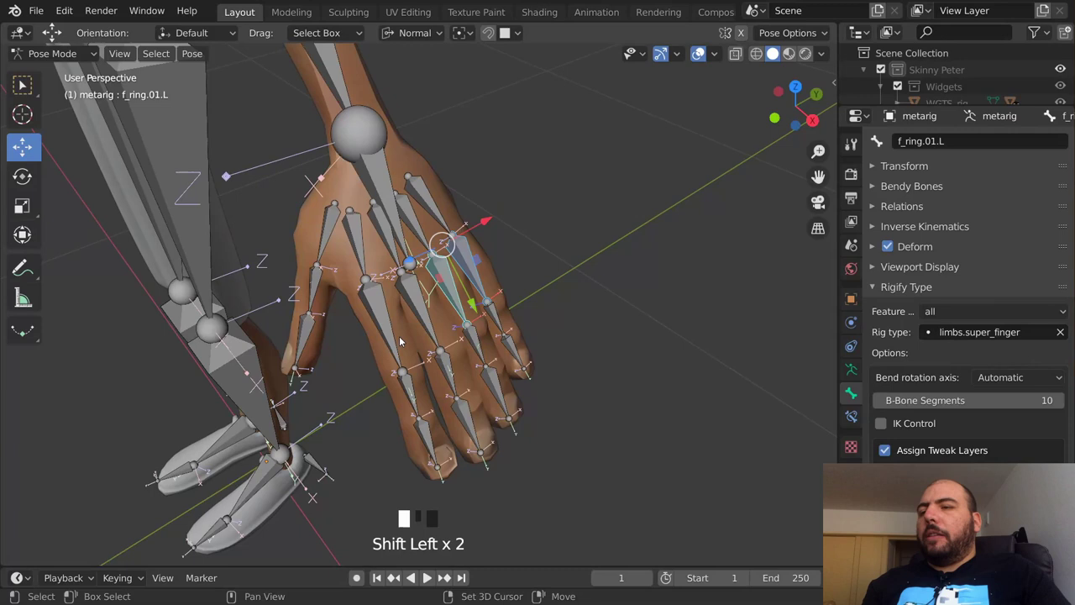
left_click(327, 248, "shift")
middle_click_drag(327, 248, 520, 319)
middle_click_drag(520, 319, 497, 276, "shift")
left_click(494, 309, "shift")
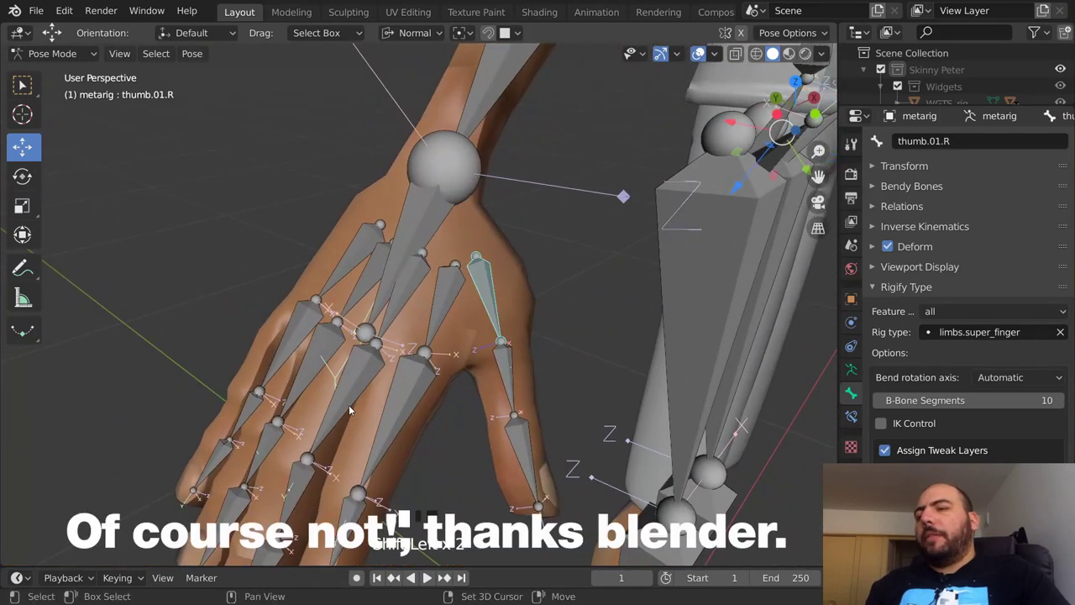
left_click(346, 404, "shift")
left_click(307, 381, "shift")
left_click(282, 365, "shift")
left_click(281, 360, "shift")
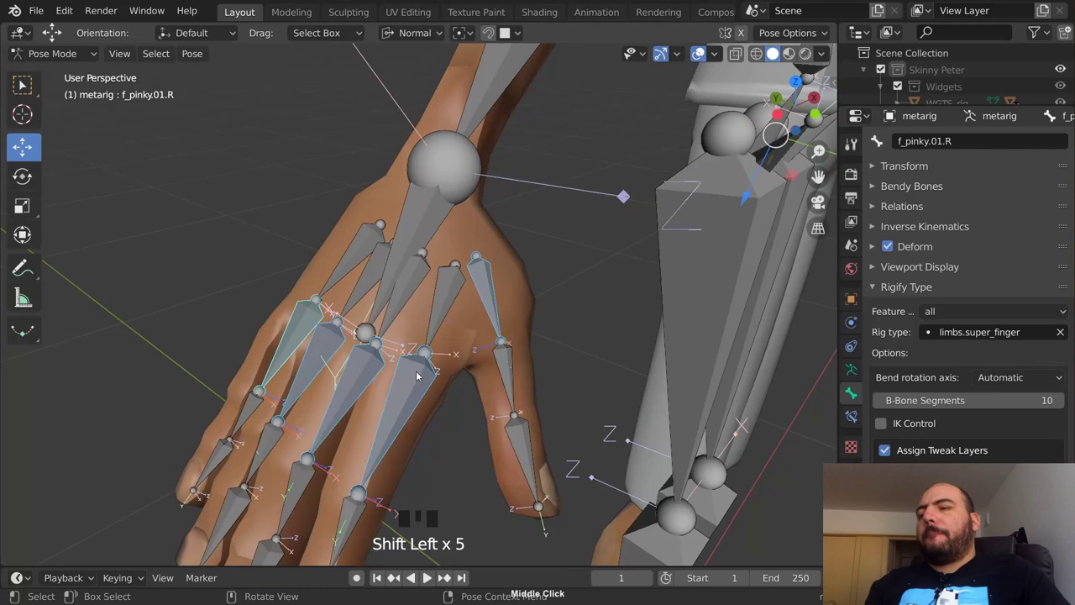
Set the active right pinky bone's bend rotation axis to X manual and open the context options for that property
middle_click_drag(416, 370, 444, 362)
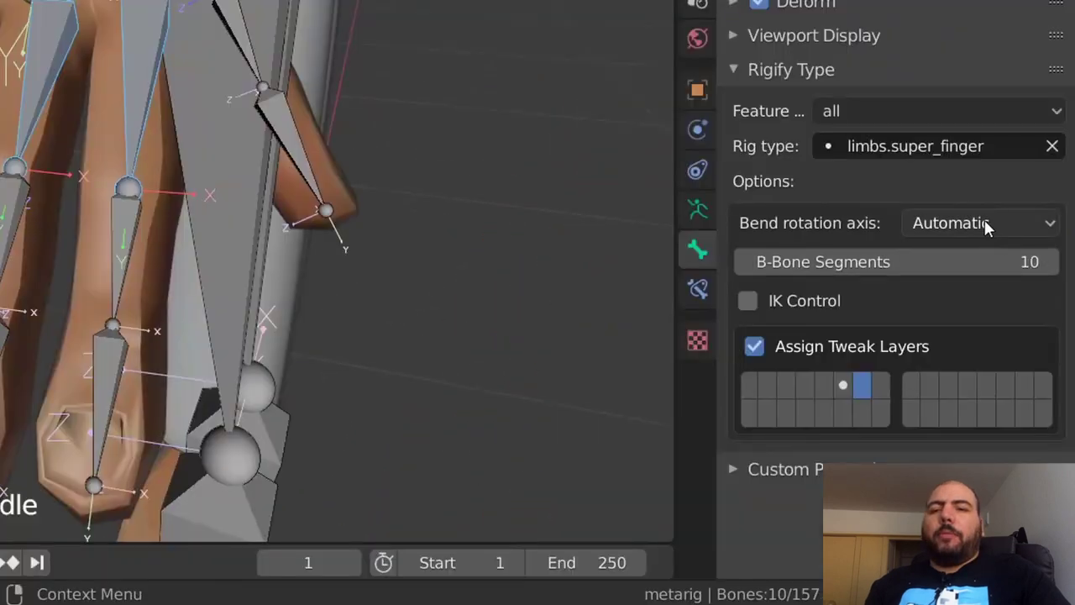
left_click(984, 224)
left_click(932, 286)
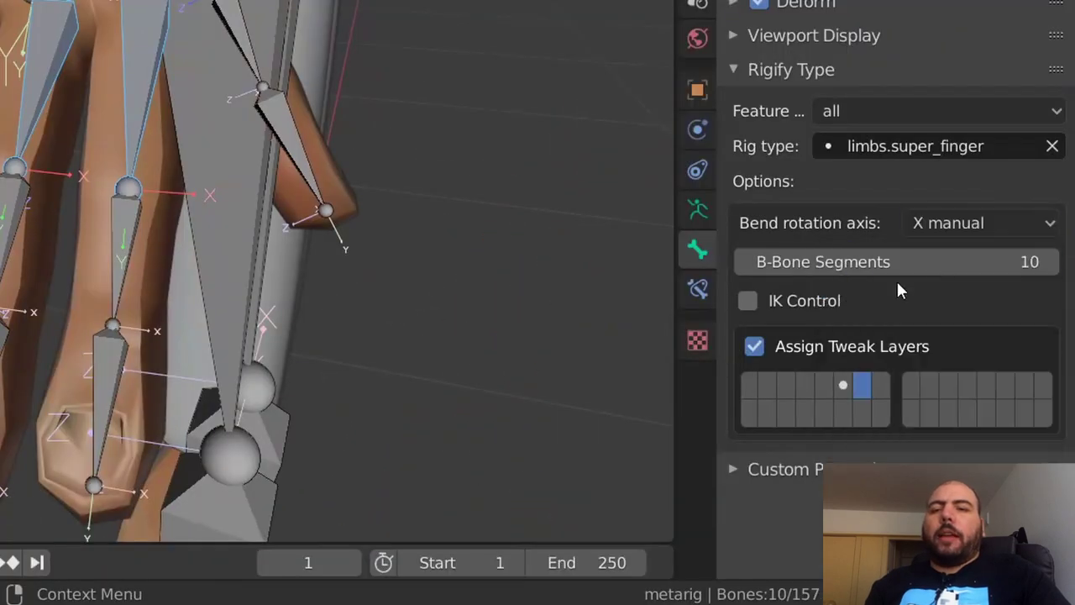
right_click(957, 220)
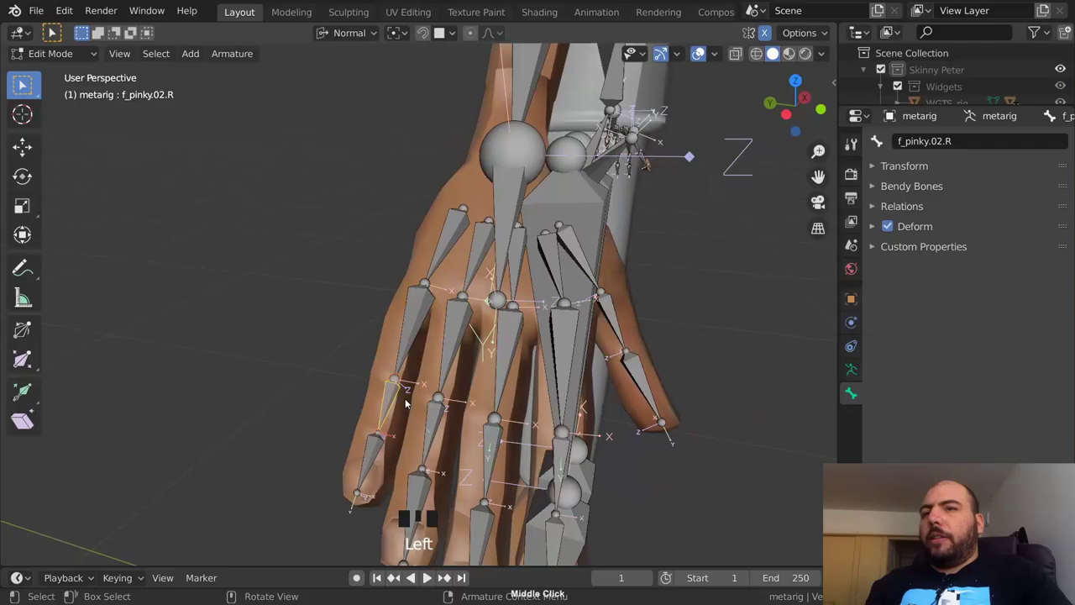
Examine the axis directions of the right hand's finger bones and of the arm bones from the front
middle_click_drag(410, 393, 418, 374)
middle_click_drag(420, 377, 733, 140)
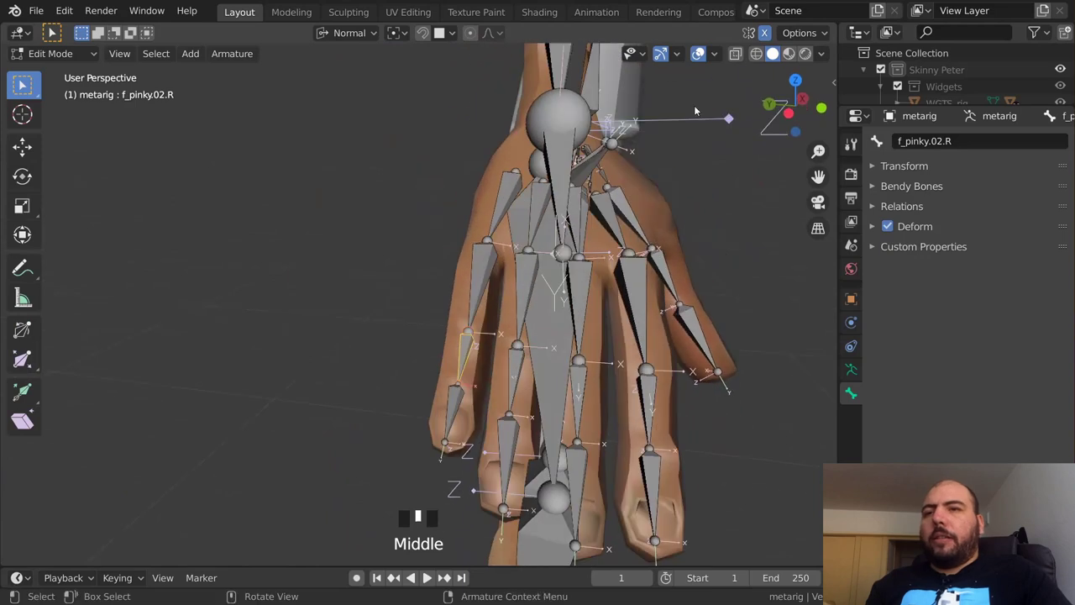
middle_click_drag(696, 110, 403, 303)
middle_click_drag(562, 143, 572, 180, "ctrl")
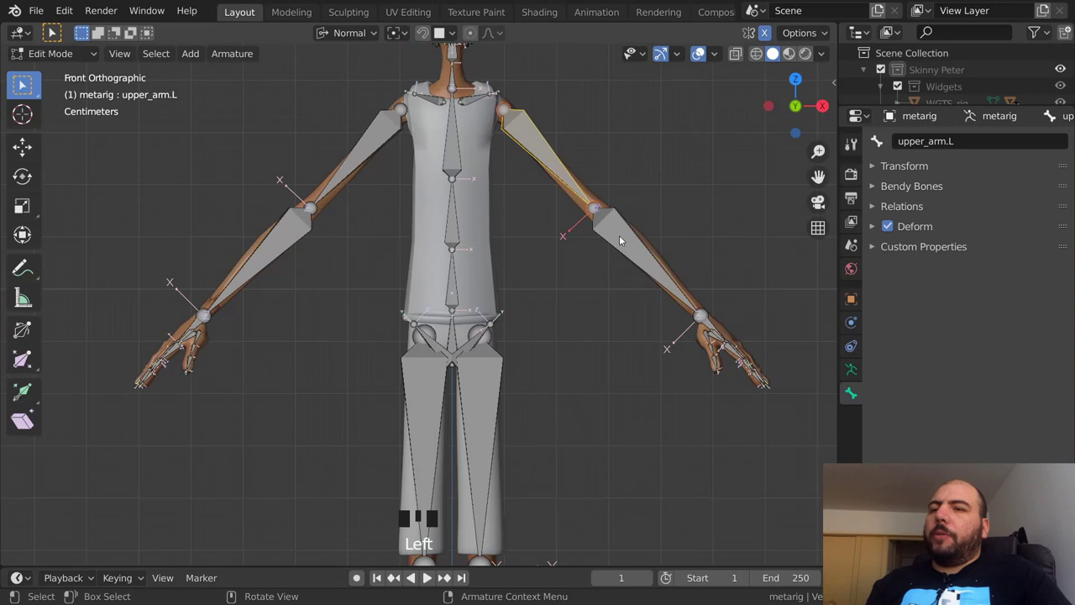
middle_click_drag(619, 236, 370, 157, "shift")
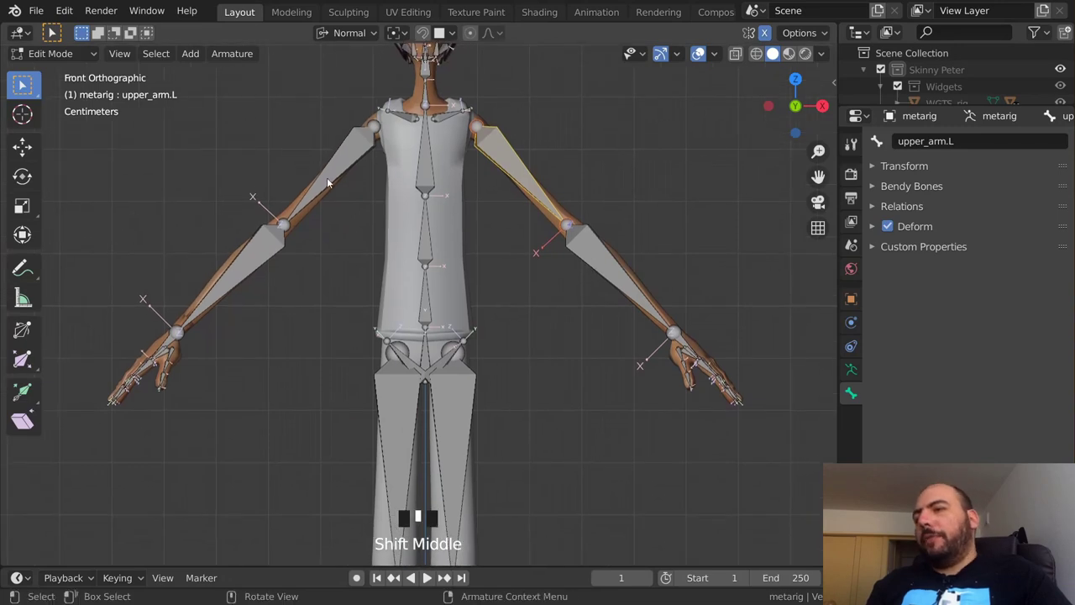
left_click(851, 370)
left_click(851, 392)
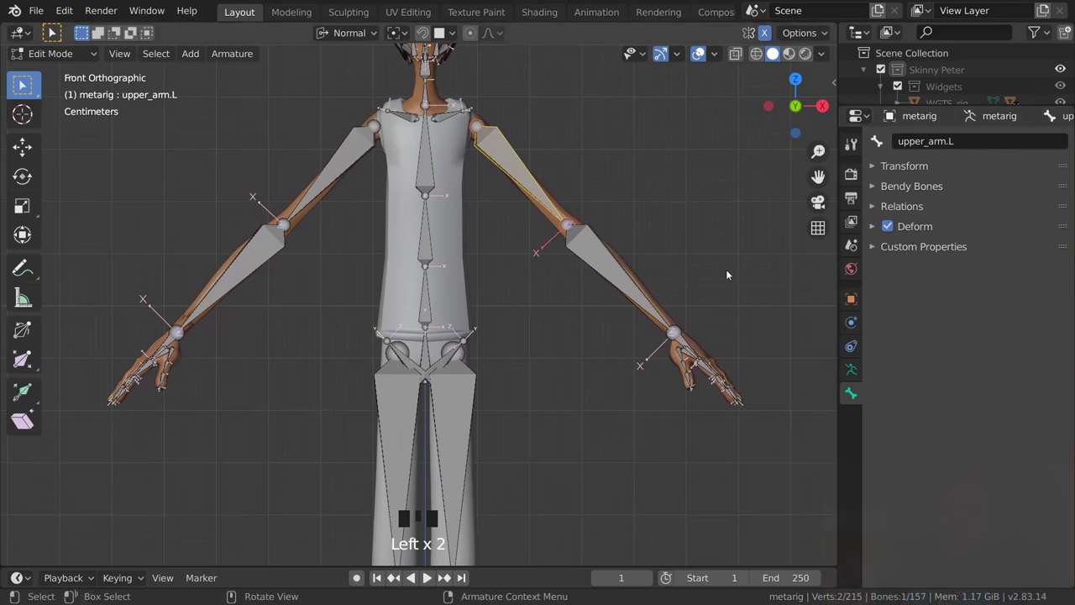
In Pose Mode, set the Rigify rotation axis of both the left and right upper arm bones to X manual
key("ctrl+Tab")
left_click(955, 424)
left_click(955, 443)
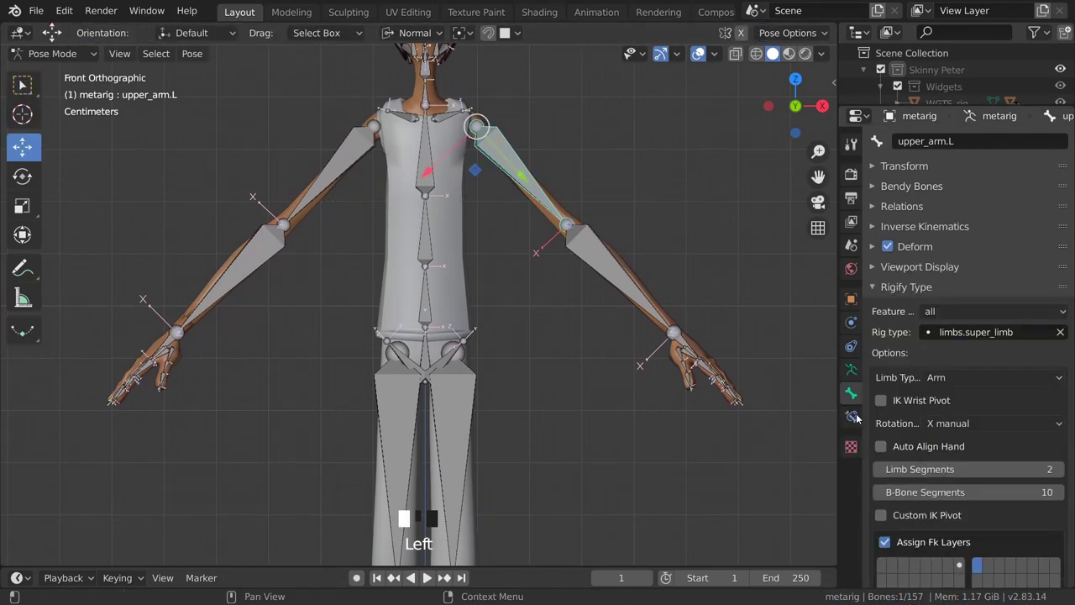
left_click(319, 197)
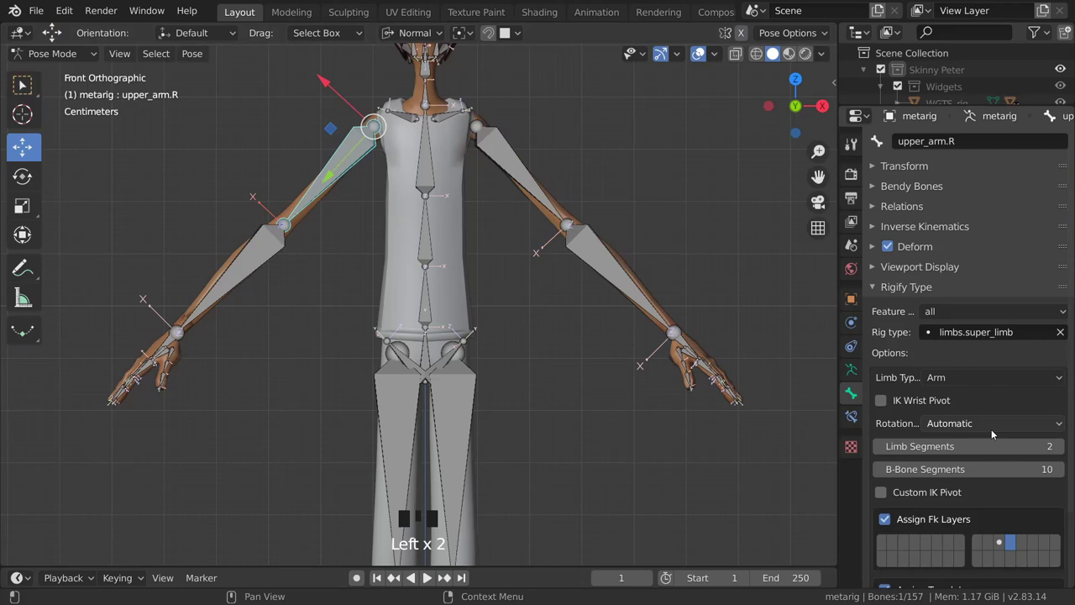
left_click_drag(991, 428, 980, 447)
Select the upper neck bone in the right side view and switch the metarig to Edit Mode
middle_click_drag(655, 256, 668, 289, "ctrl")
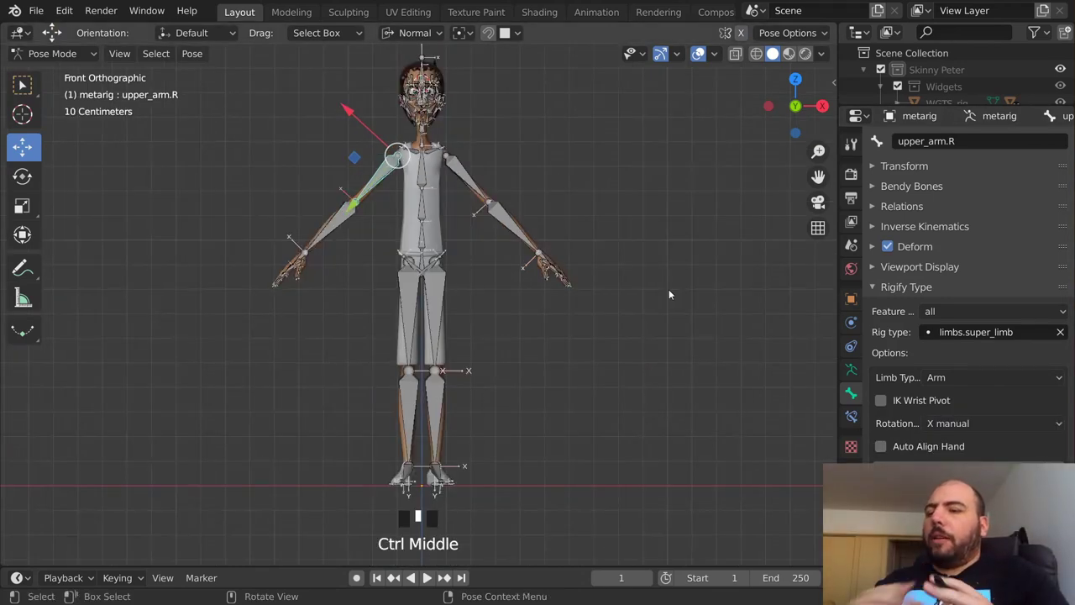
key("KP_3")
middle_click_drag(453, 153, 514, 363, "ctrl")
middle_click_drag(546, 356, 606, 195, "ctrl")
middle_click_drag(551, 347, 519, 247, "shift")
middle_click_drag(519, 247, 556, 125, "ctrl")
middle_click_drag(566, 322, 510, 312, "shift")
left_click(510, 312)
left_click(528, 287)
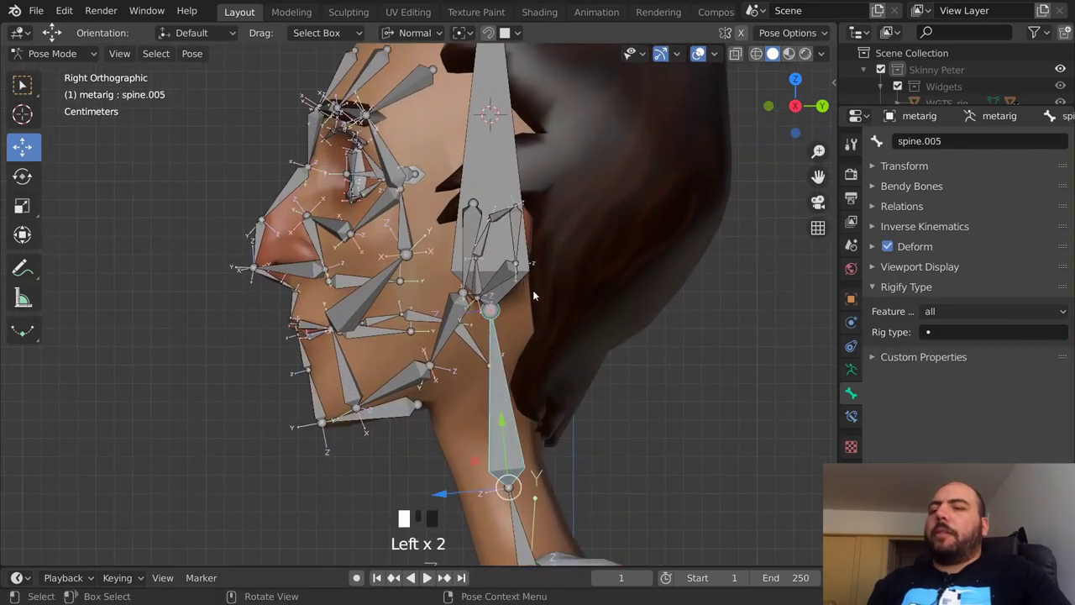
key("Tab")
key("alt+z")
key("alt+z")
key("alt+z")
key("alt+z")
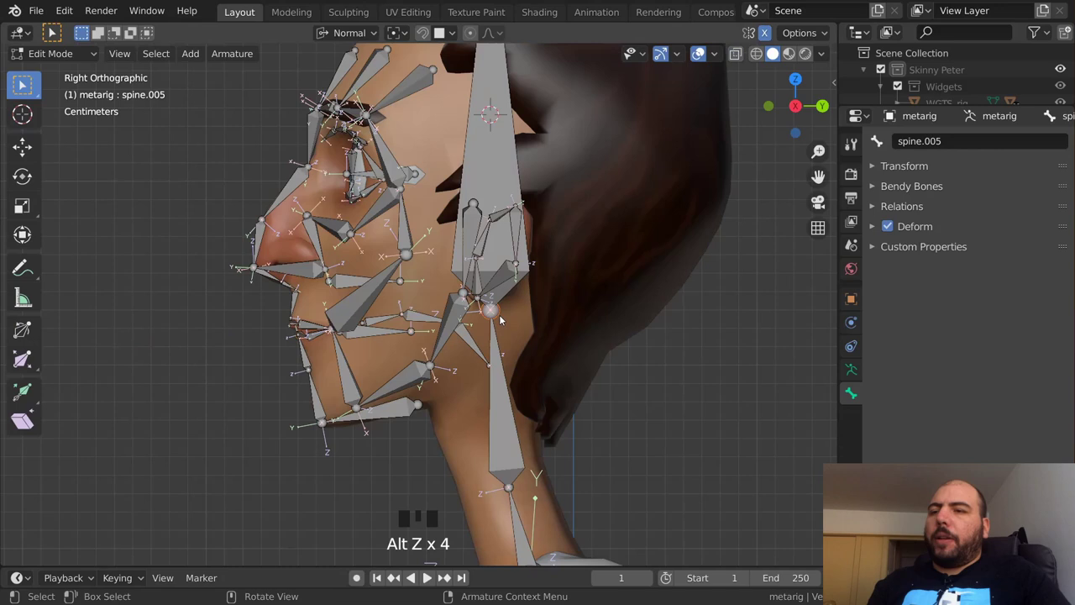
Set the transform orientation to Global and lower the joint between the neck and head bones about 0.03 m along Z
left_click(503, 317)
key("g")
key("y")
right_click(503, 302)
left_click(347, 32)
left_click(353, 85)
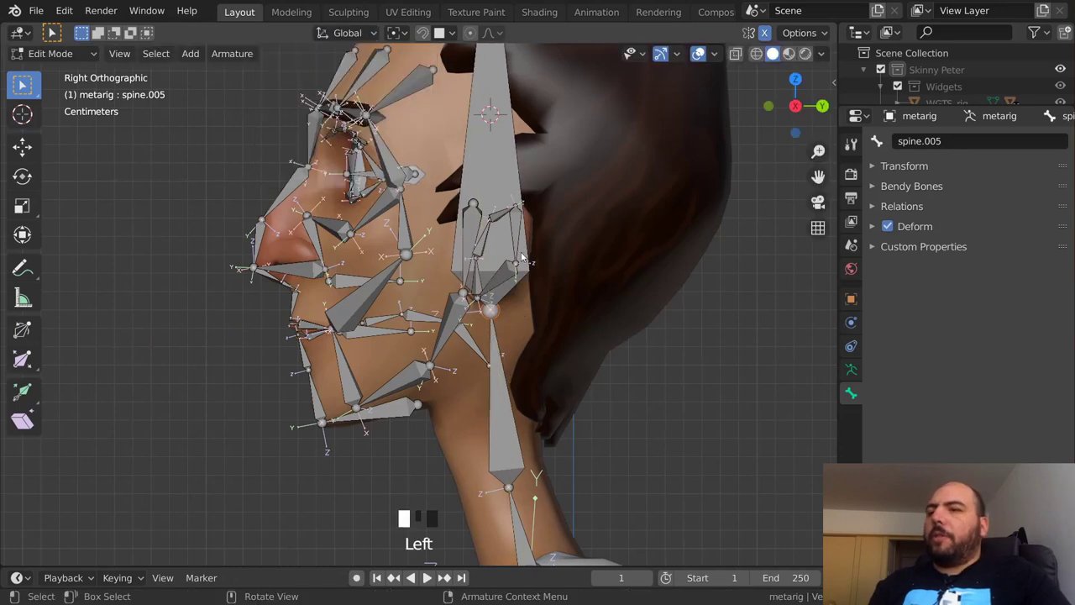
key("g")
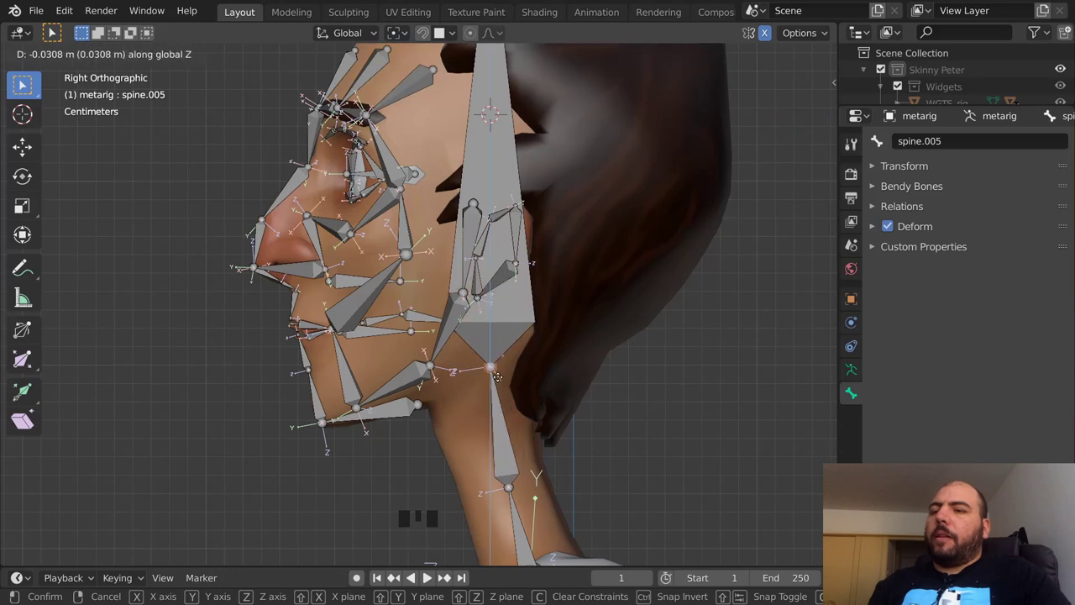
left_click(500, 378)
Shift the head bone slightly forward and down in the side view, together with the joint it shares with the neck
middle_click_drag(553, 346, 549, 431, "shift")
left_click(507, 276)
key("g")
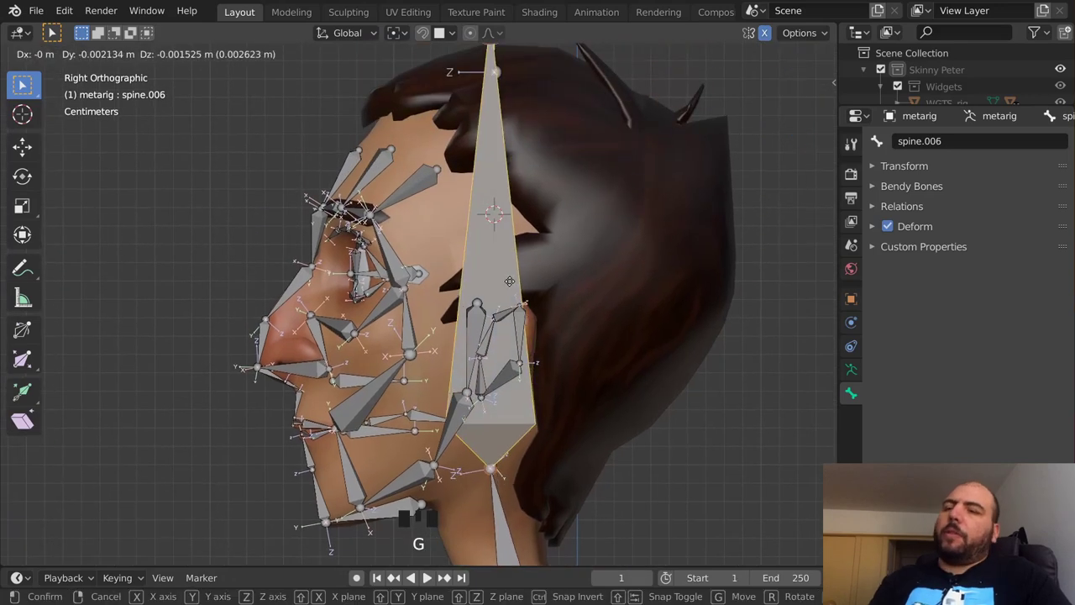
key("y")
right_click(559, 311)
key("g")
left_click(541, 312)
middle_click_drag(541, 312, 539, 173, "shift")
middle_click_drag(491, 363, 483, 554, "shift")
left_click(500, 344)
key("g")
left_click(499, 344)
left_click(488, 334)
left_click(464, 198)
key("g")
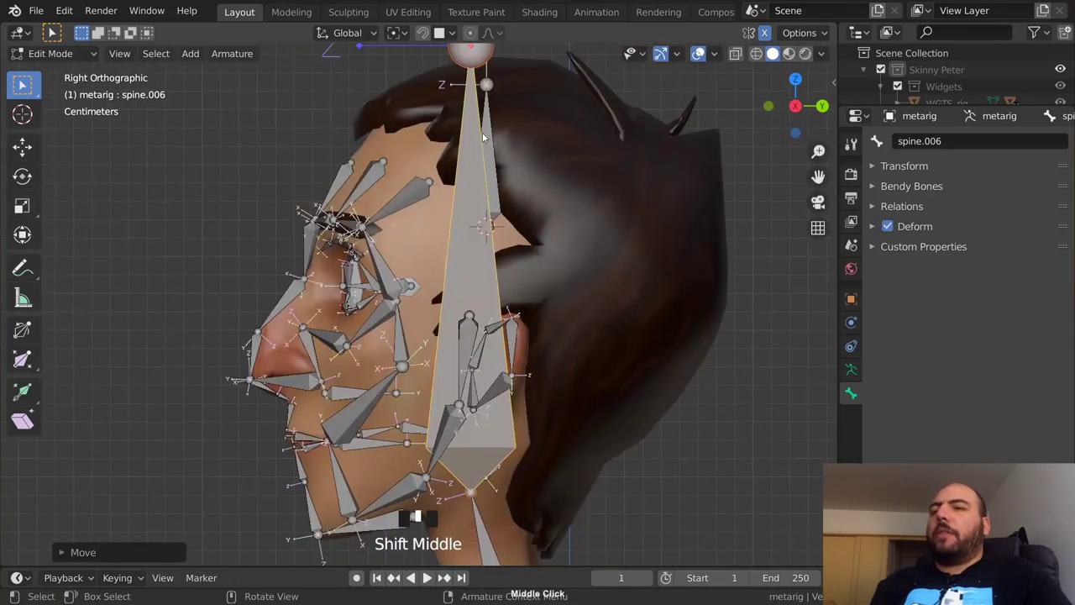
Return the metarig to Object Mode, enlarge the Outliner and make the metarig the active object
left_click(497, 177)
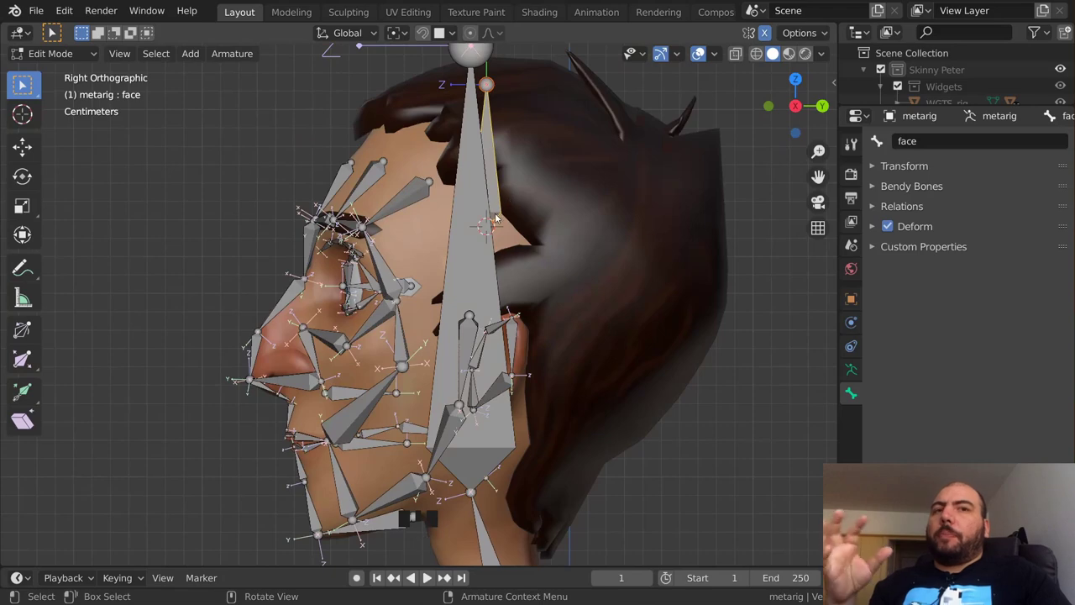
middle_click_drag(524, 189, 579, 271)
scroll(529, 319, "down", 4)
key("ctrl+Tab")
left_click(368, 363)
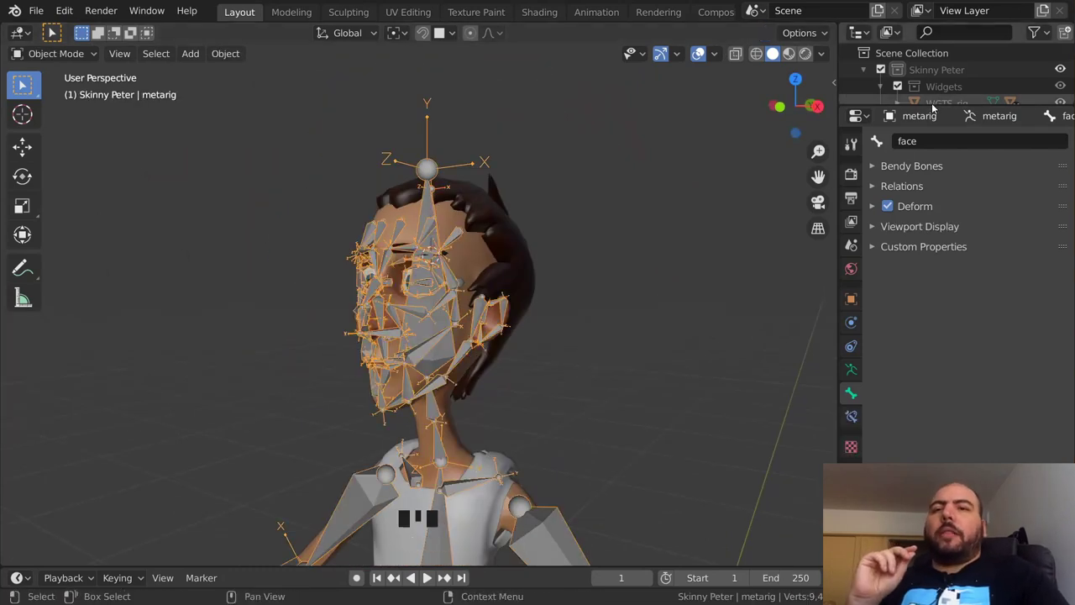
left_click_drag(930, 103, 929, 220)
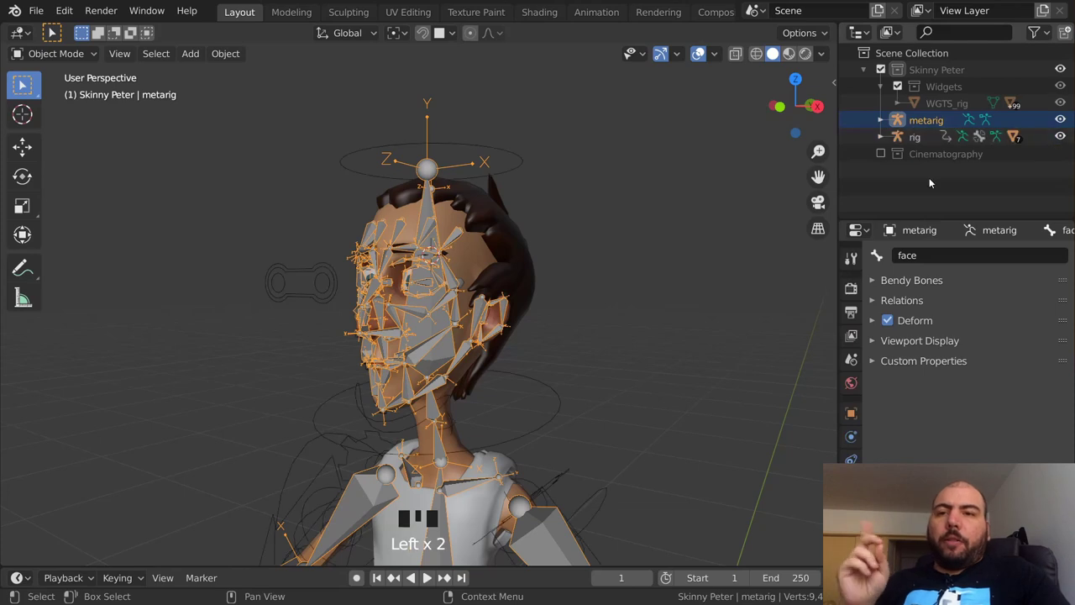
left_click(913, 138)
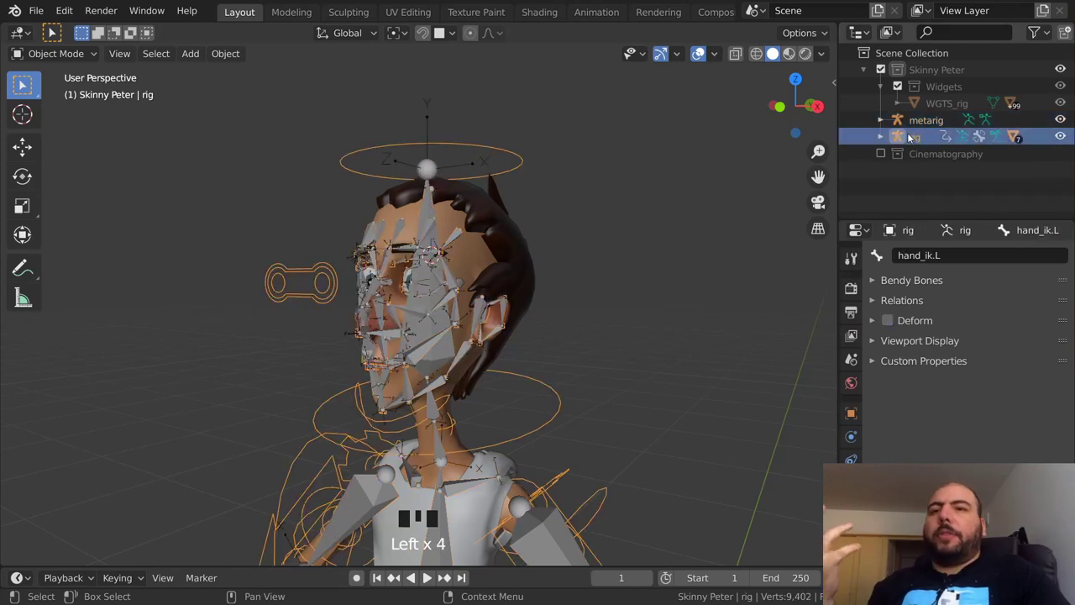
left_click(918, 120)
left_click(918, 120)
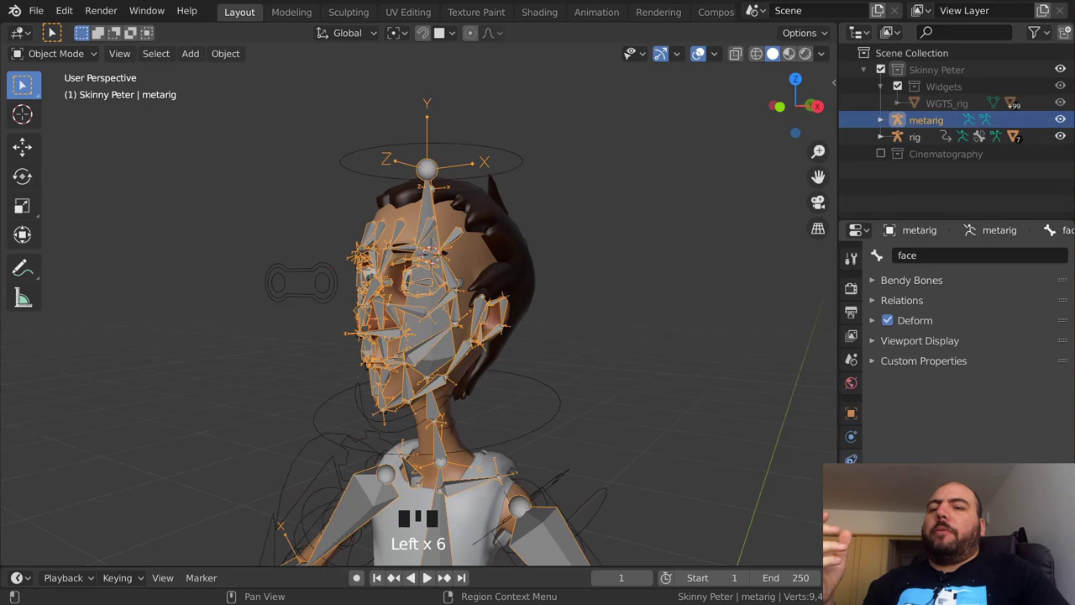
Show Rigify's advanced options and regenerate the rig from the metarig, overwriting the existing target rig
left_click(851, 484)
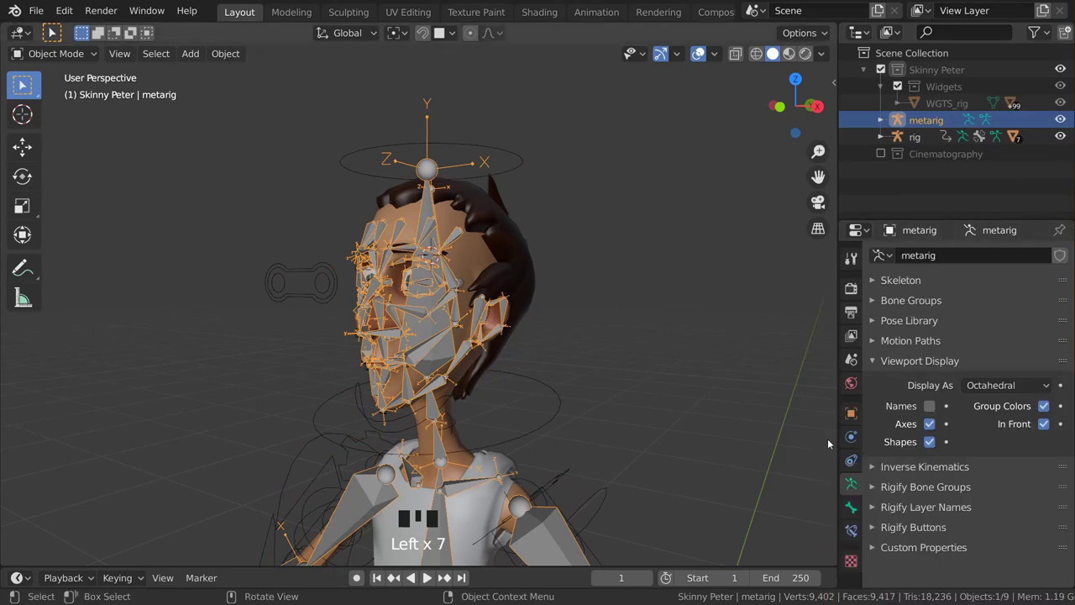
left_click(912, 363)
left_click(945, 443)
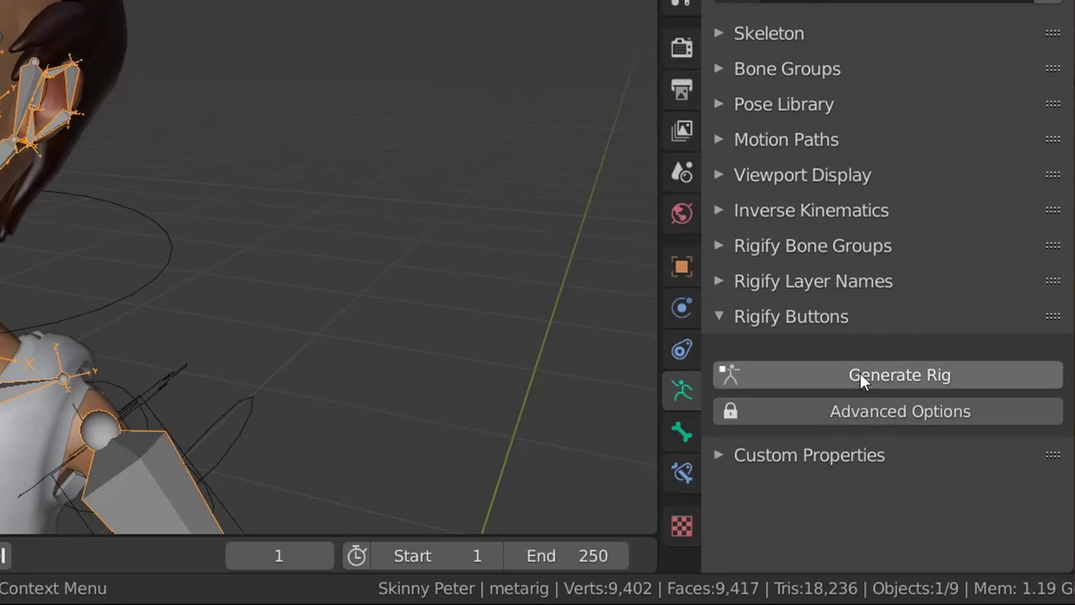
left_click(801, 413)
middle_click_drag(783, 462, 754, 313)
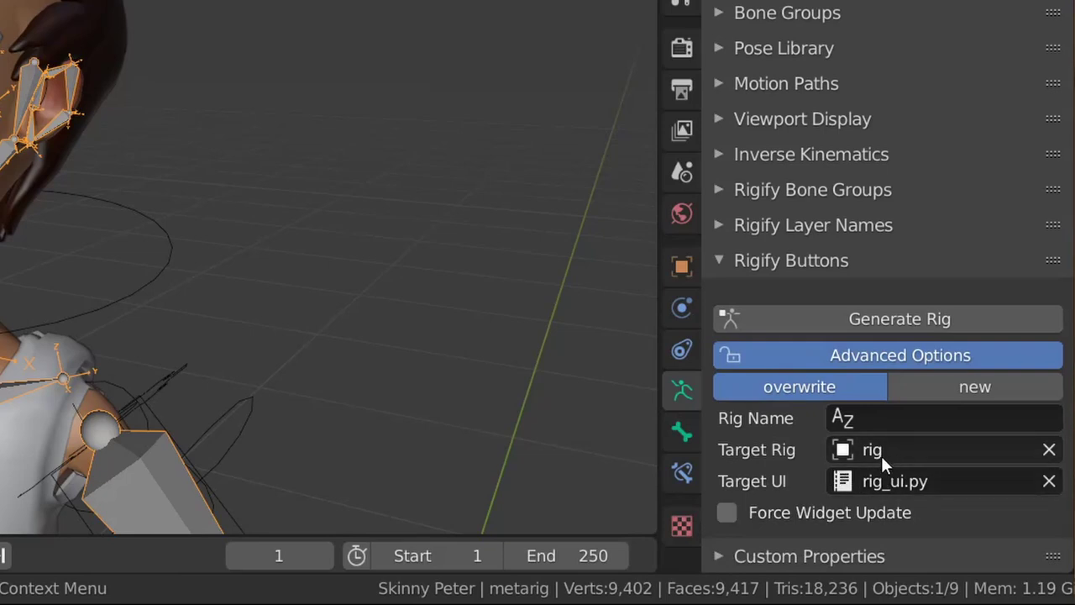
left_click(893, 323)
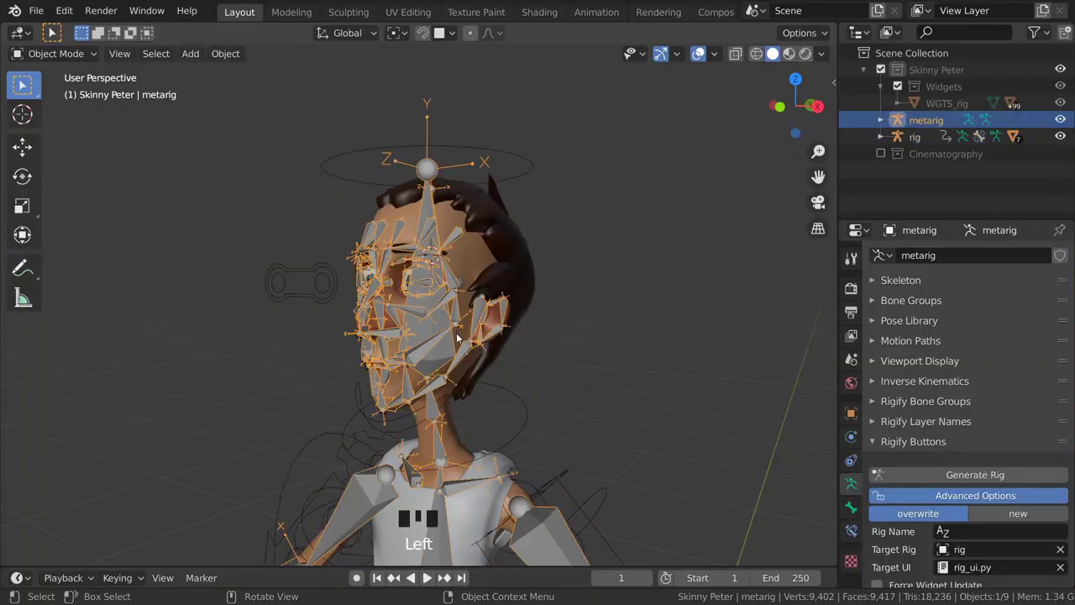
Hide the metarig and, with the generated rig in Pose Mode, select the left hand's four finger controls, excluding the thumb
key("h")
left_click_drag(527, 146, 505, 188)
middle_click_drag(489, 277, 581, 427, "shift")
key("ctrl+Tab")
key("ctrl+Tab")
left_click_drag(671, 380, 627, 415)
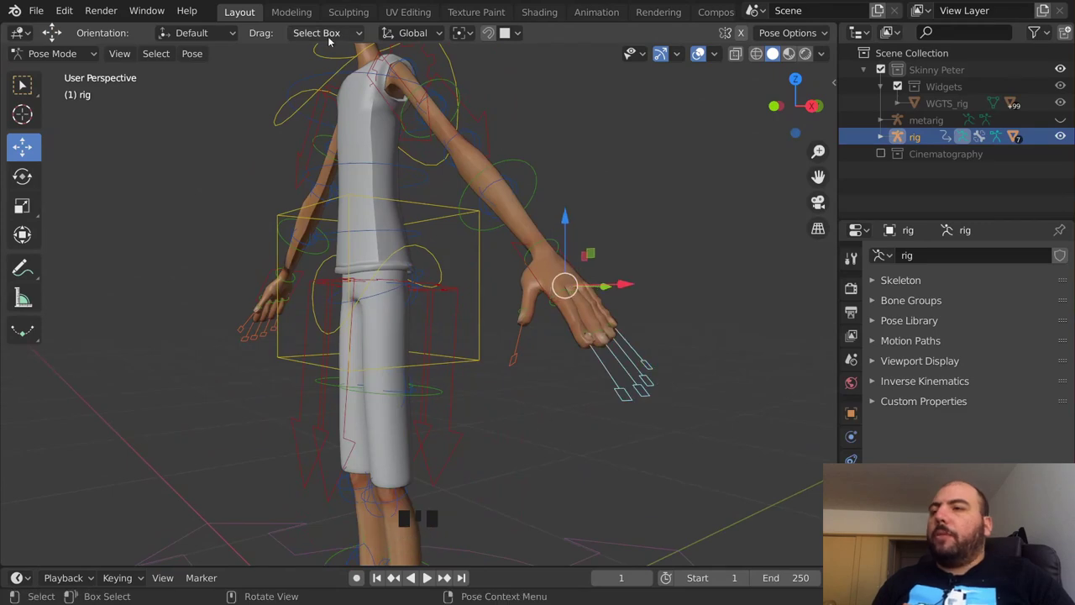
Try curling the left hand's four fingers by scaling their controls
middle_click_drag(642, 227, 622, 304)
middle_click_drag(621, 304, 698, 470, "shift")
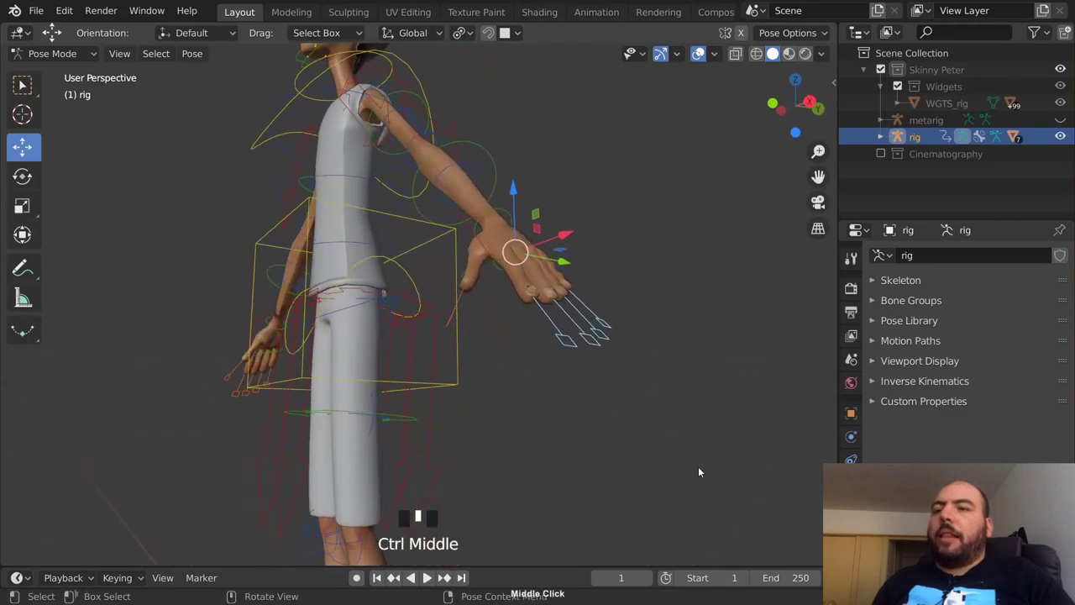
key("s")
left_click(628, 358)
middle_click_drag(628, 359, 499, 235)
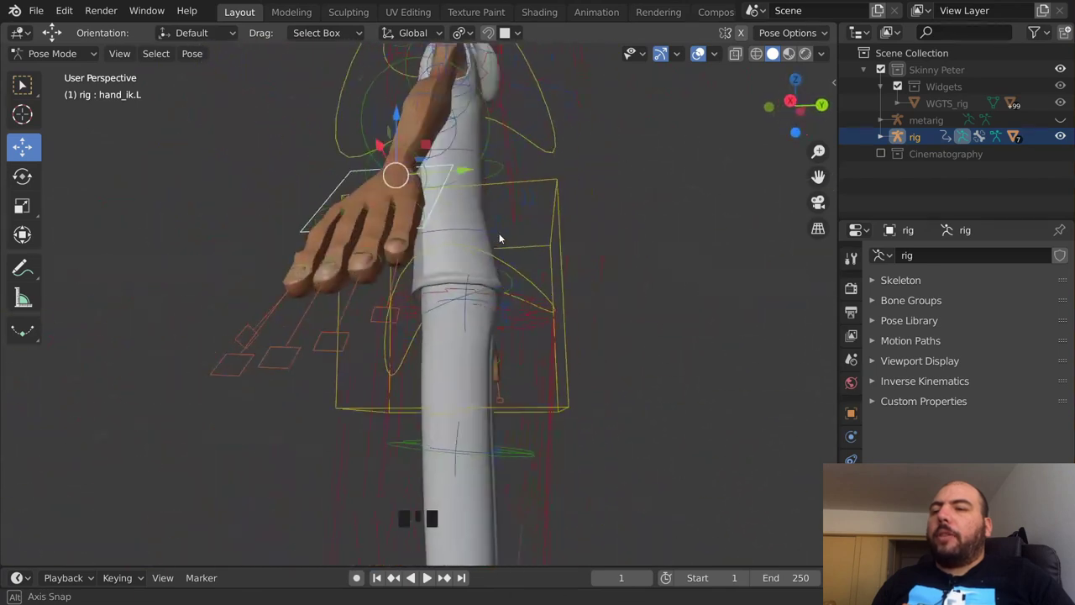
Move the left hand IK control in the front view to test the elbow bend, then clear its location
key("KP_1")
middle_click_drag(596, 410, 638, 478, "shift")
key("g")
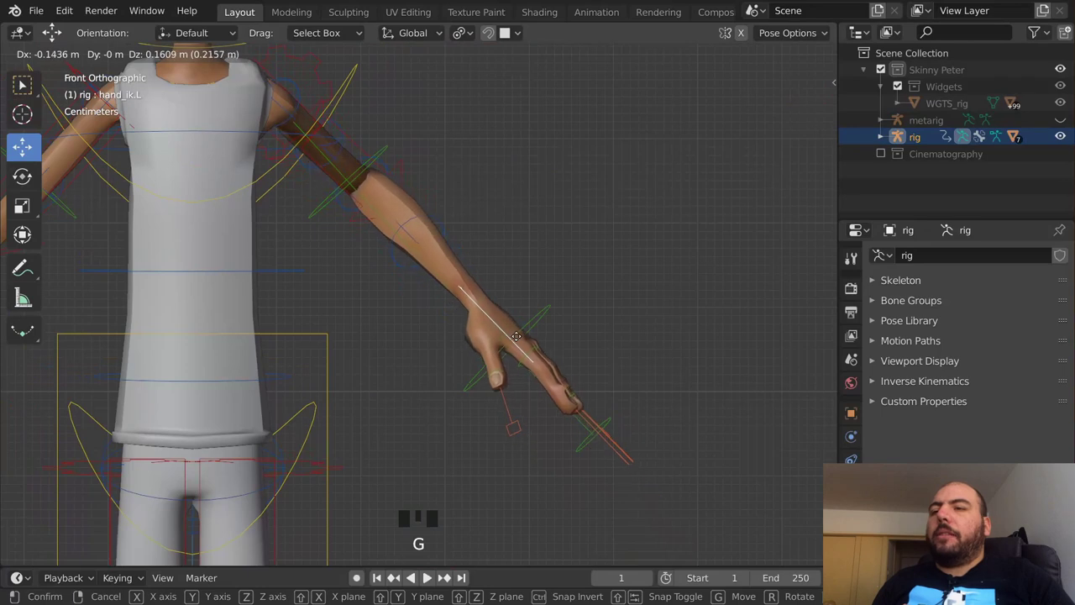
left_click(513, 339)
key("alt+g")
Try rotating the hips control in the front view
middle_click_drag(512, 353, 517, 445, "ctrl")
middle_click_drag(517, 445, 608, 331, "shift")
left_click(453, 260)
key("r")
right_click(512, 293)
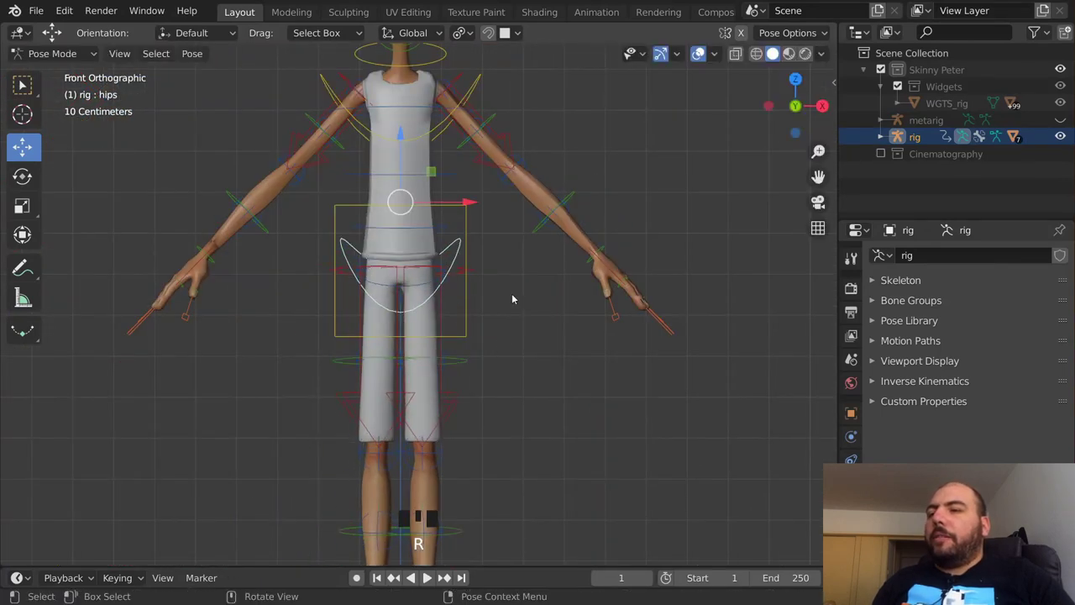
Try rotating the head and neck controls in the side view
middle_click_drag(529, 297, 535, 359, "shift")
key("KP_3")
middle_click_drag(529, 254, 556, 172, "shift")
key("r")
key("Escape")
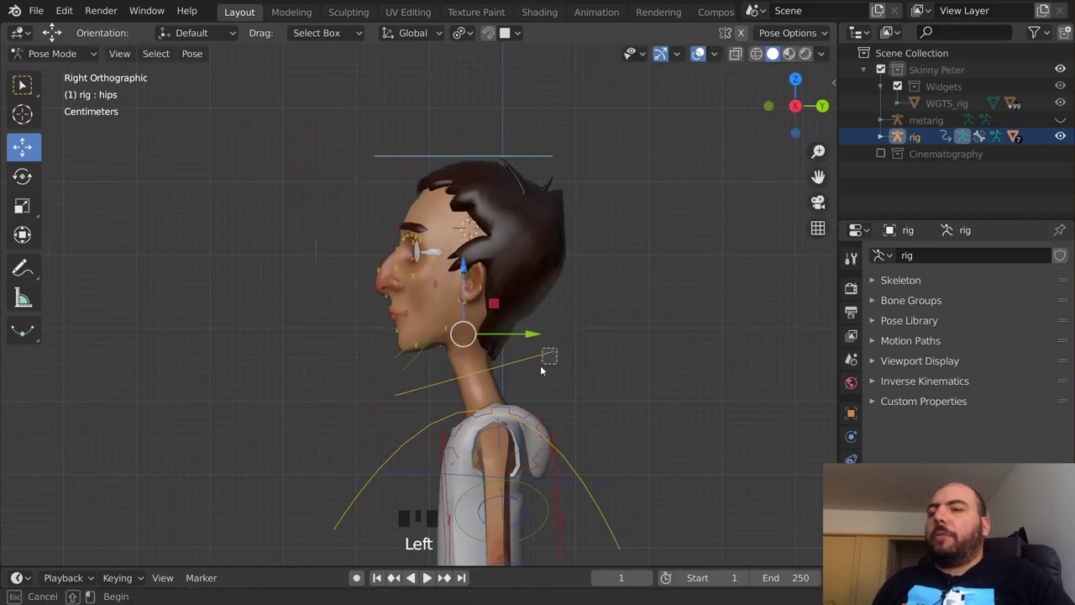
left_click_drag(541, 366, 537, 371)
key("r")
right_click(603, 369)
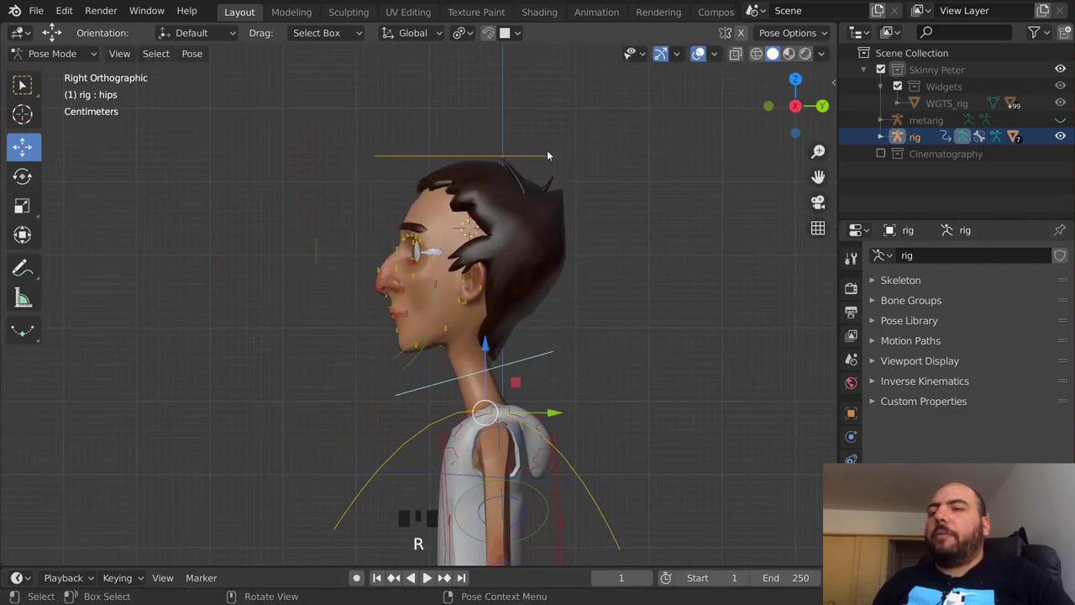
key("KP_1")
middle_click_drag(553, 361, 500, 371, "ctrl")
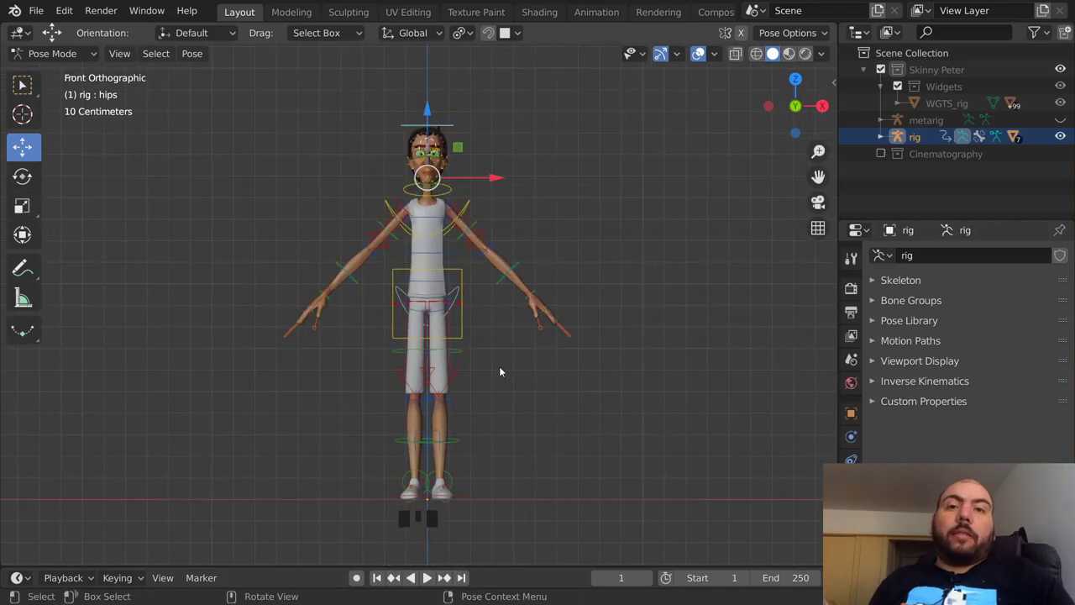